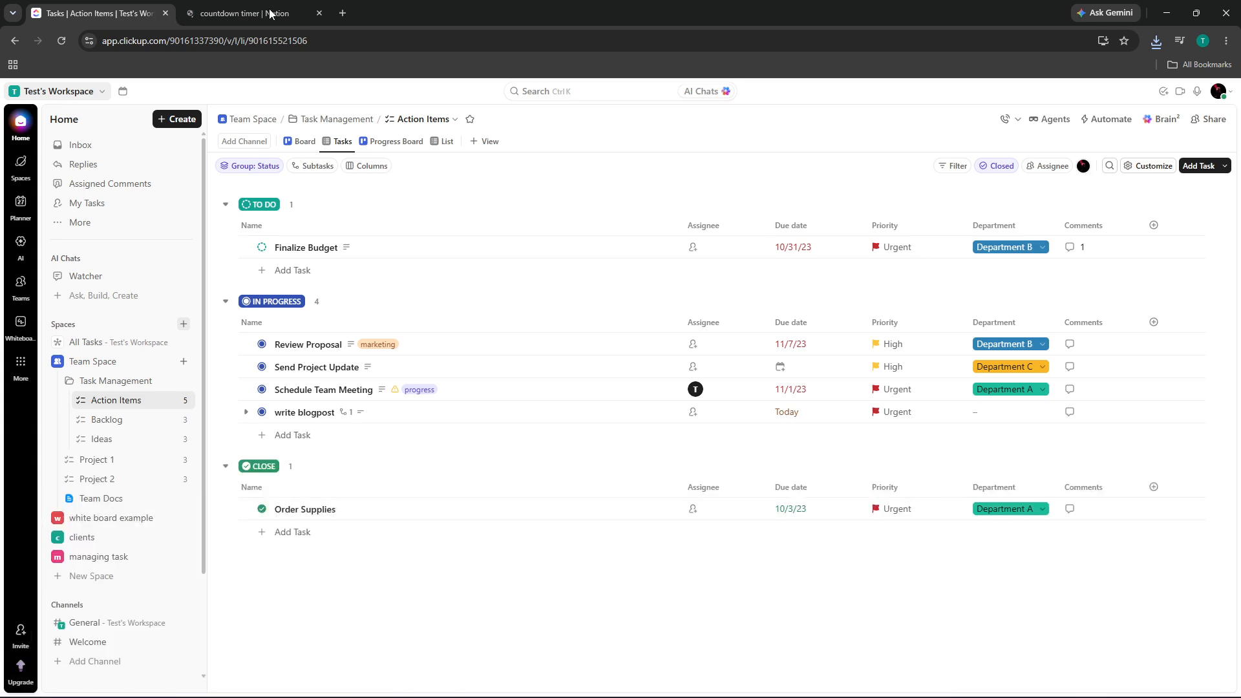
Compare the ClickUp Action Items task list with the countdown timer page in Notion.
left_click(272, 14)
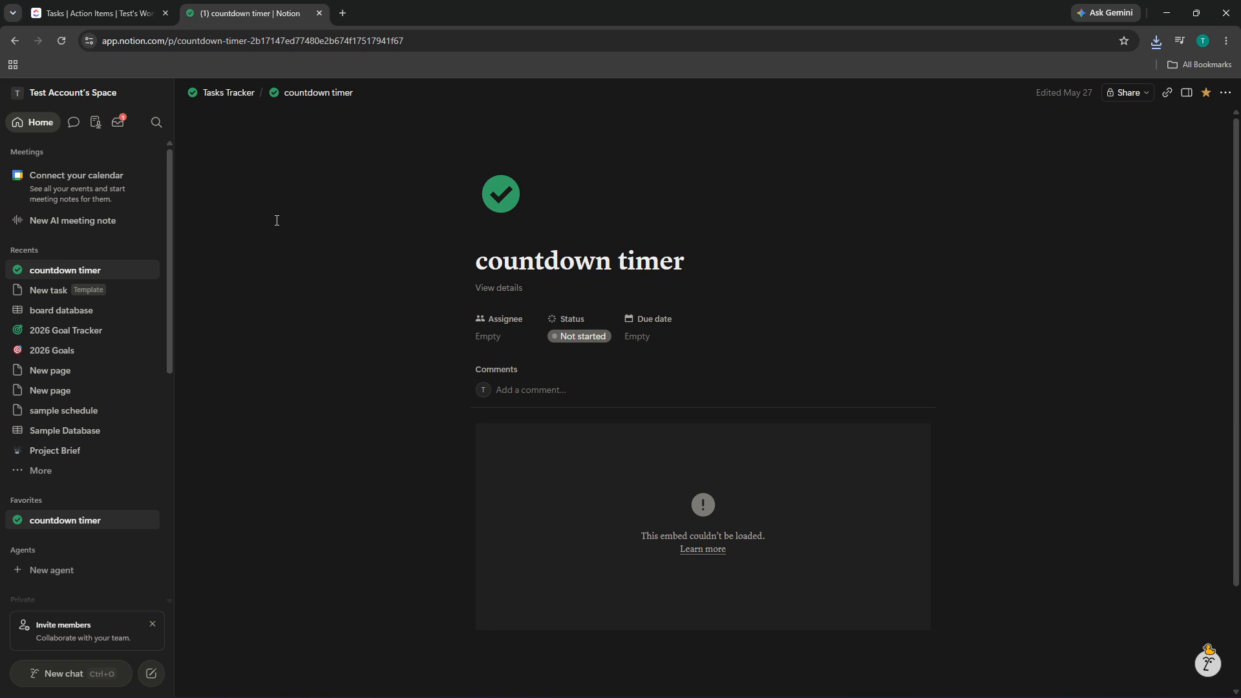
left_click(95, 9)
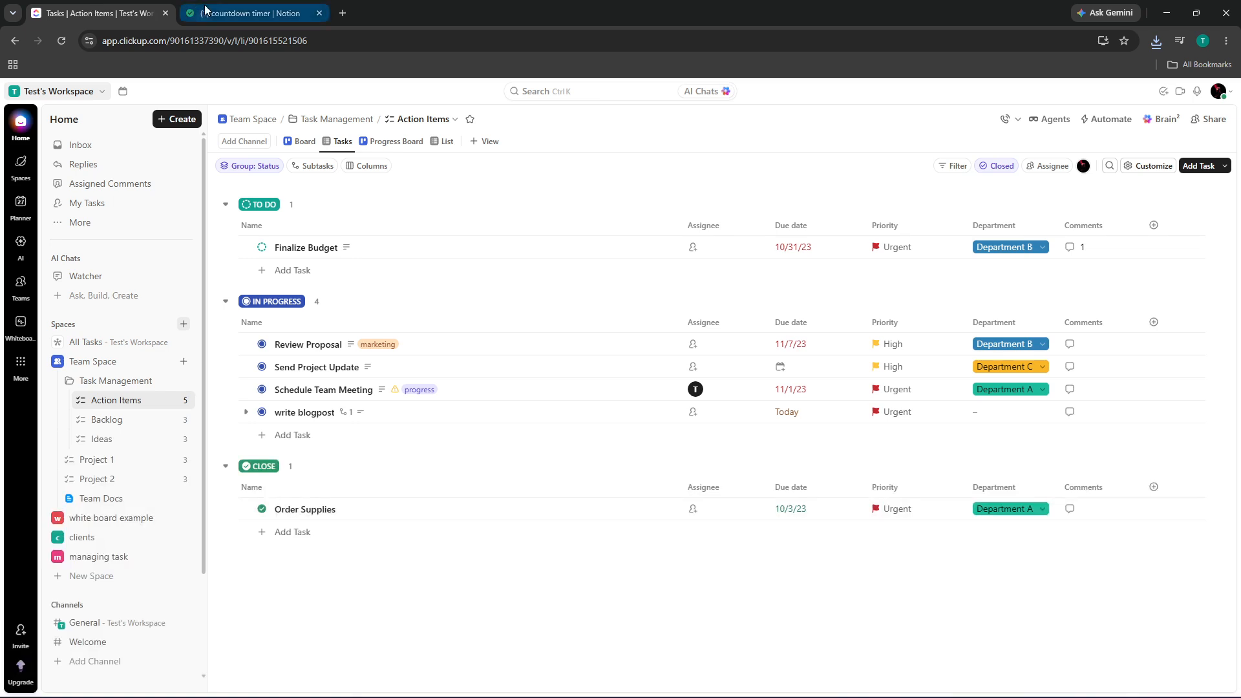
left_click(269, 18)
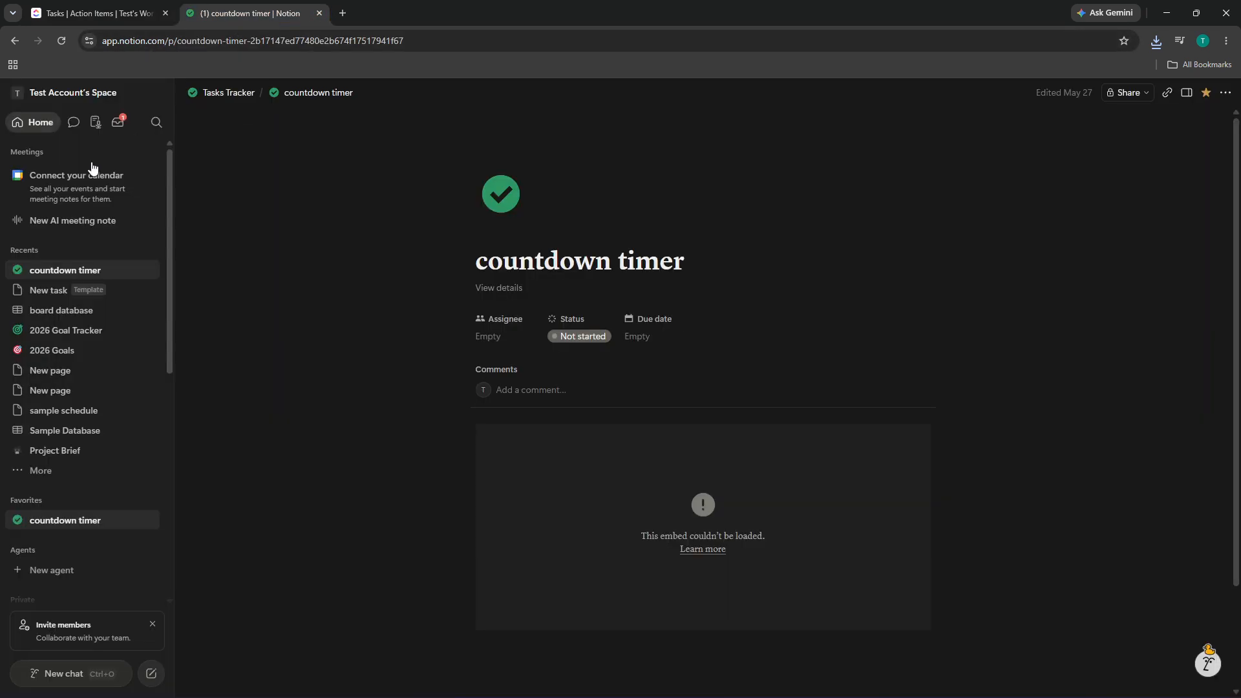
right_click(30, 130)
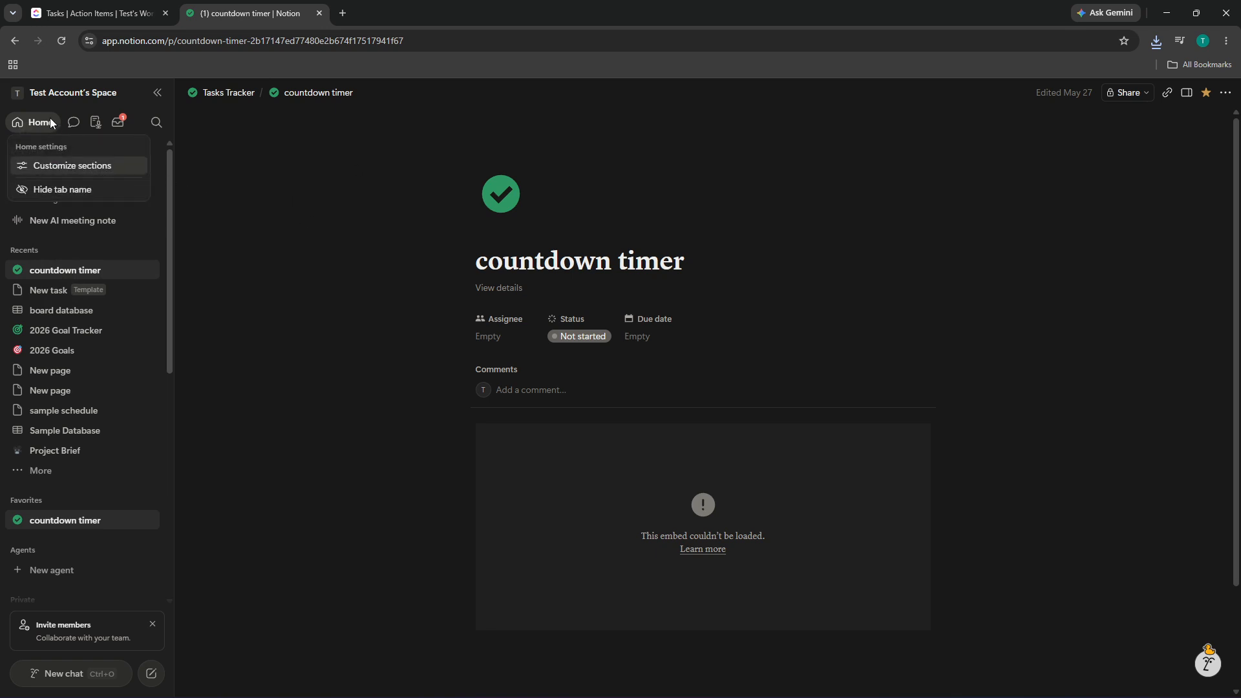
left_click(51, 123)
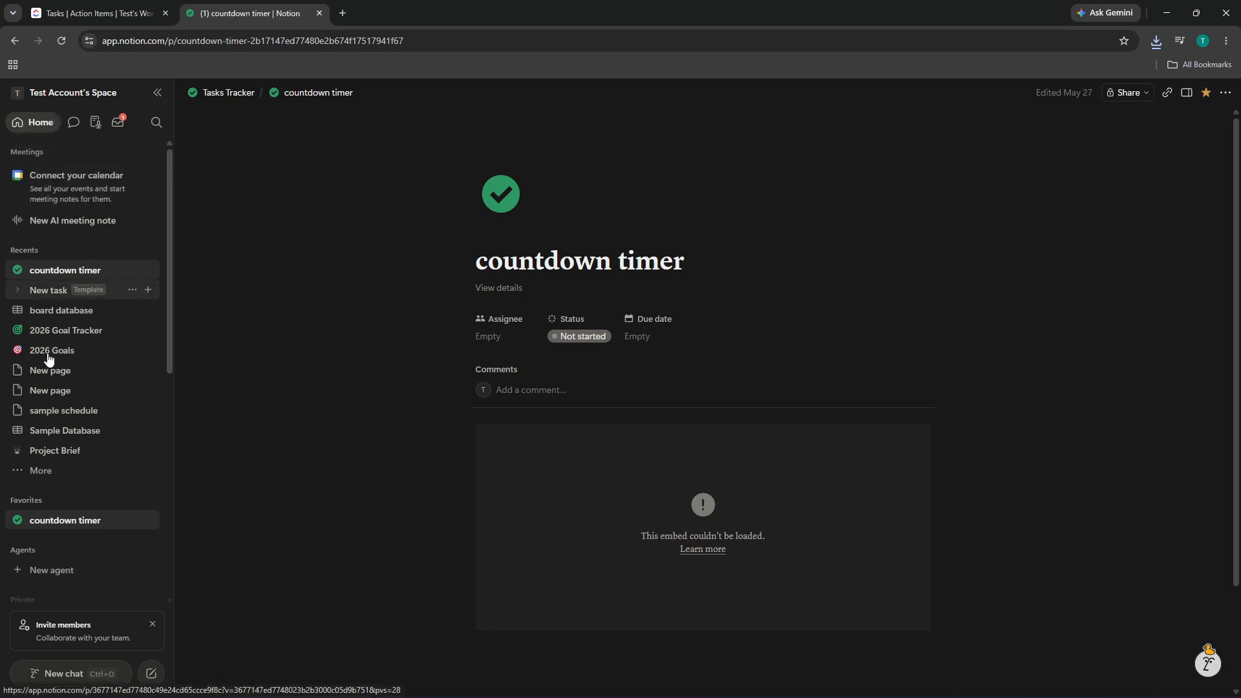
scroll(87, 489, "down", 4)
scroll(91, 491, "up", 4)
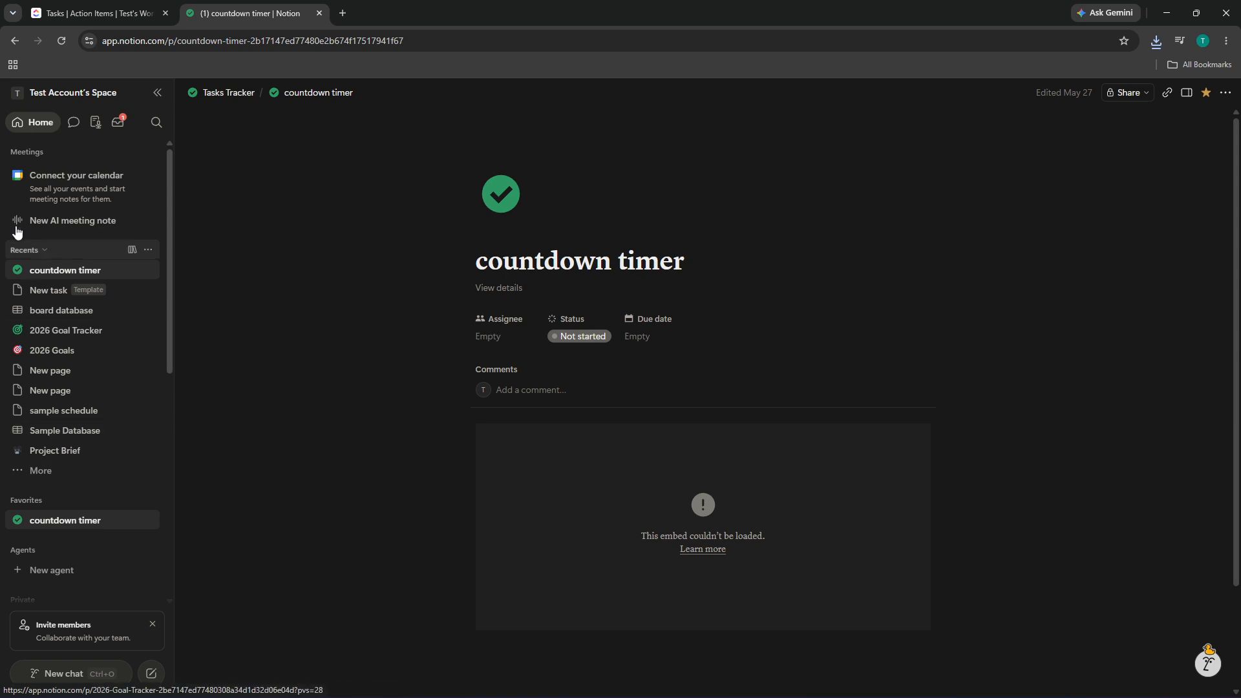
right_click(26, 122)
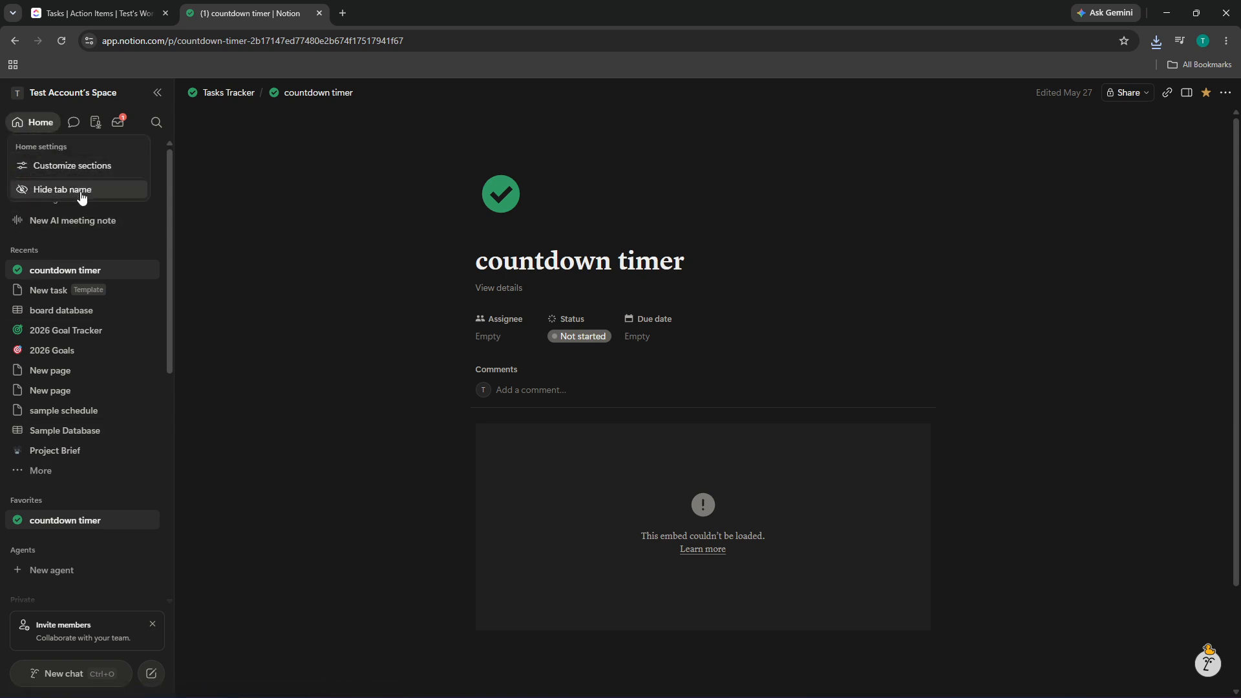
left_click(258, 267)
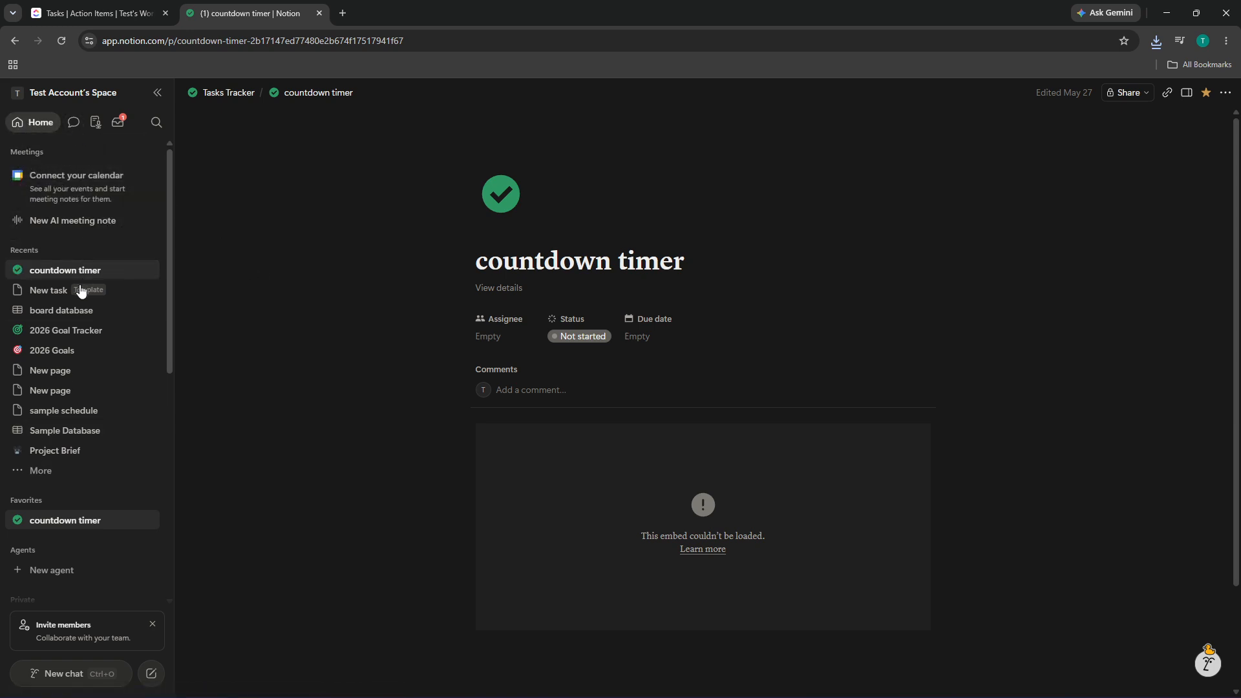
Open the 2026 Goal Tracker page in Notion, after a brief look at the New task template and ClickUp.
left_click(39, 289)
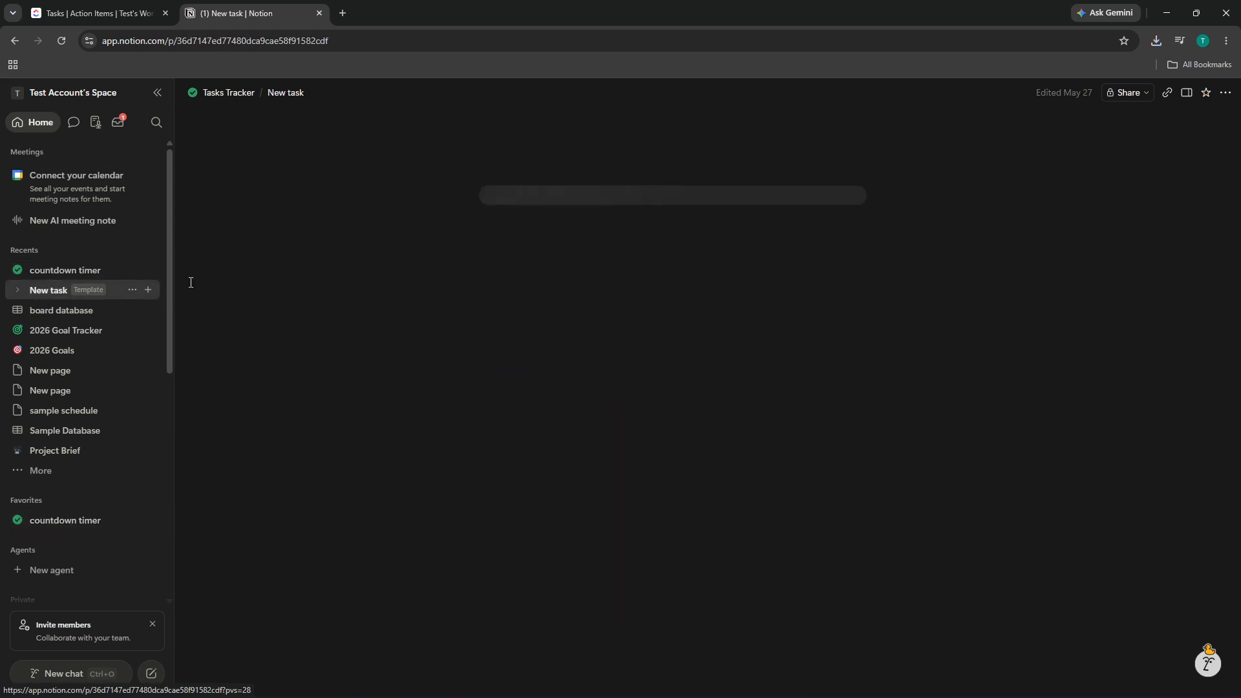
left_click(73, 332)
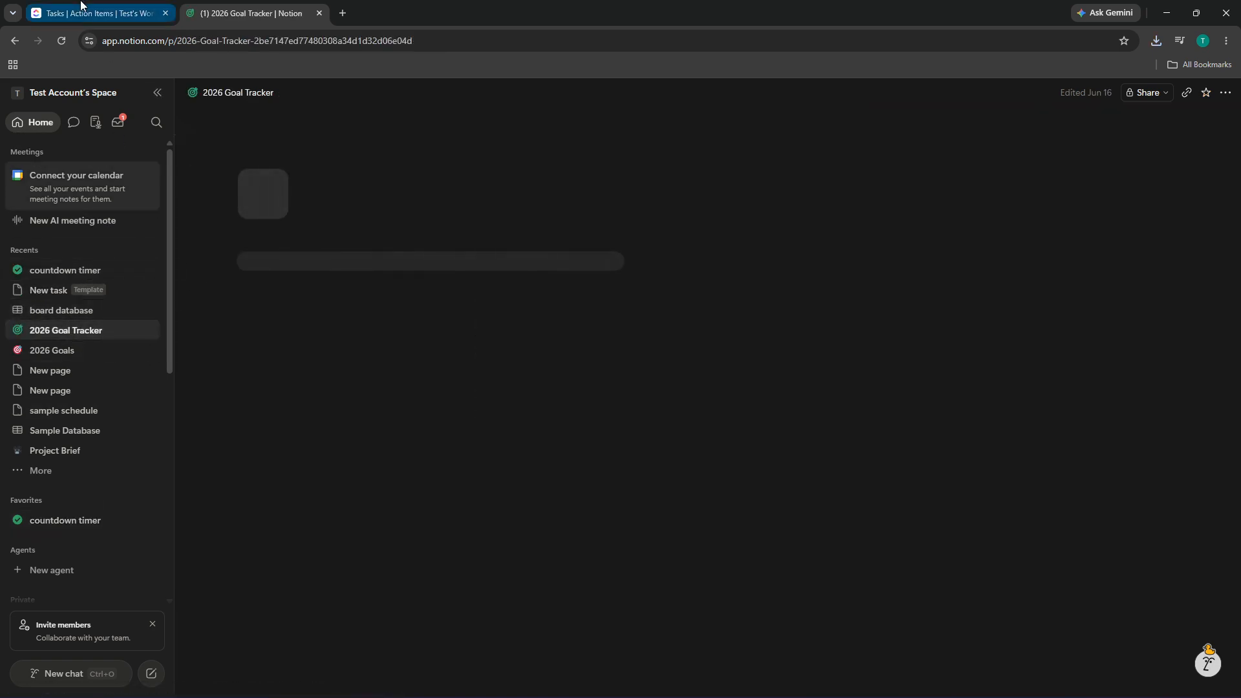
left_click(82, 6)
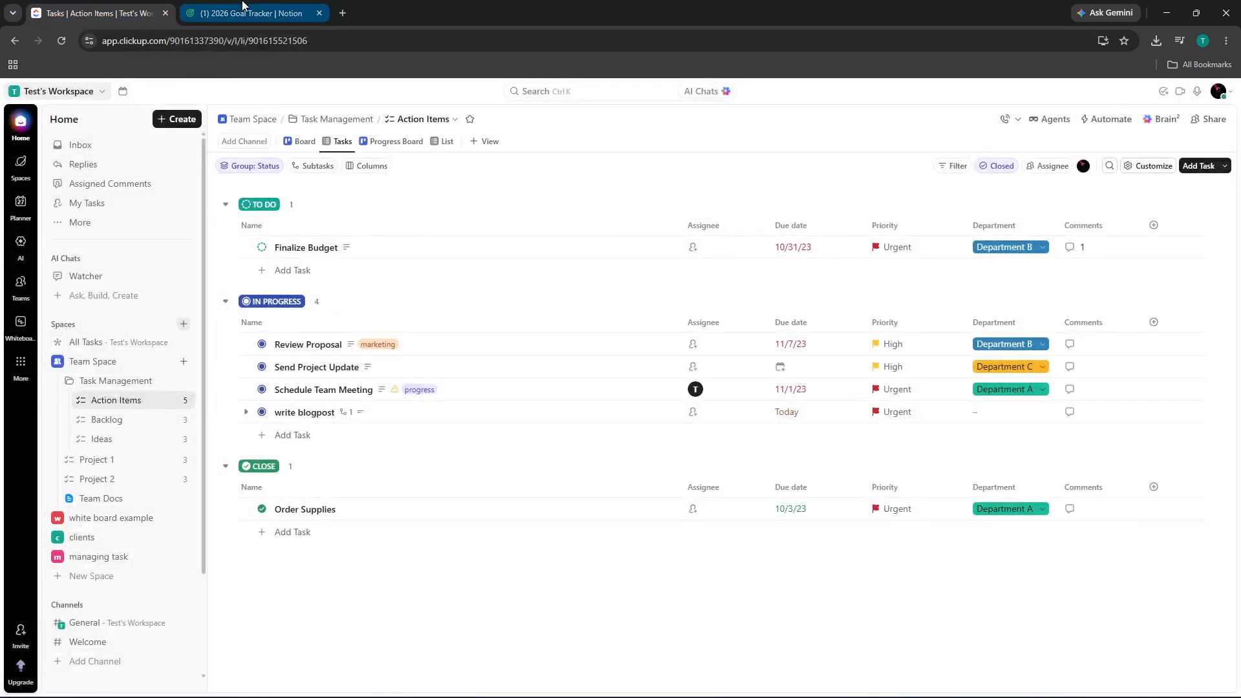
left_click(268, 13)
scroll(524, 275, "down", 3)
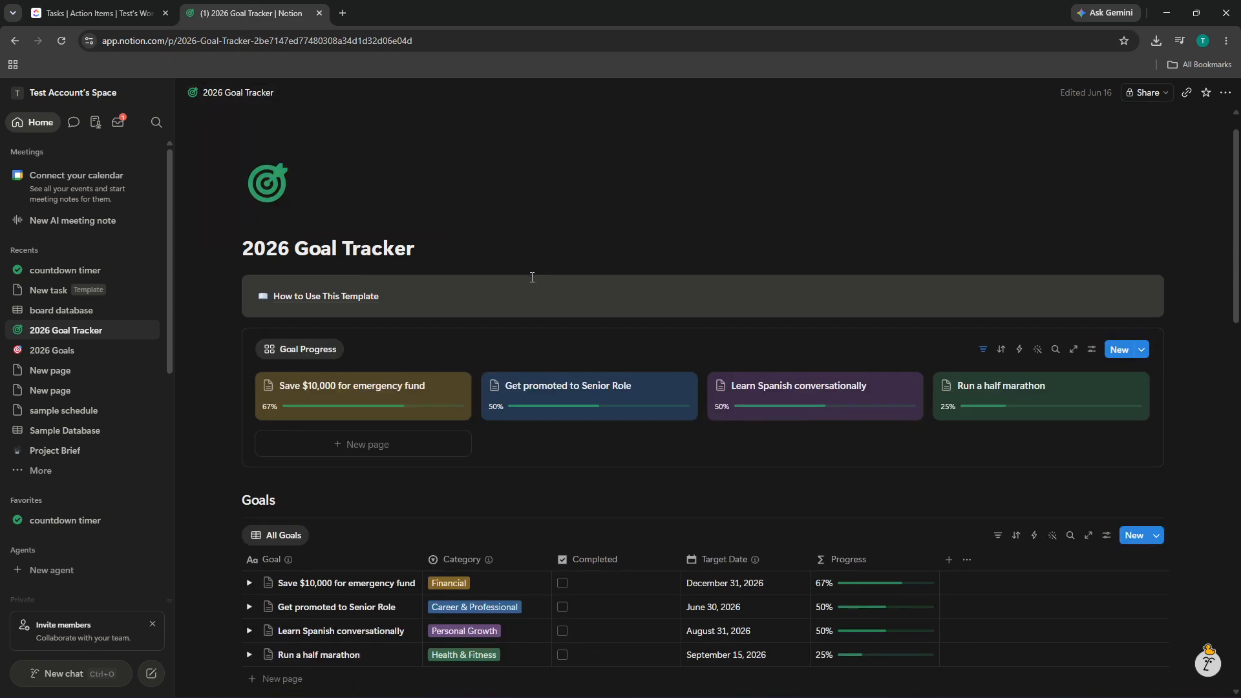
Compare the ClickUp Action Items list with the goals table, quarterly goals and monthly goals of the Notion 2026 Goal Tracker.
left_click(97, 13)
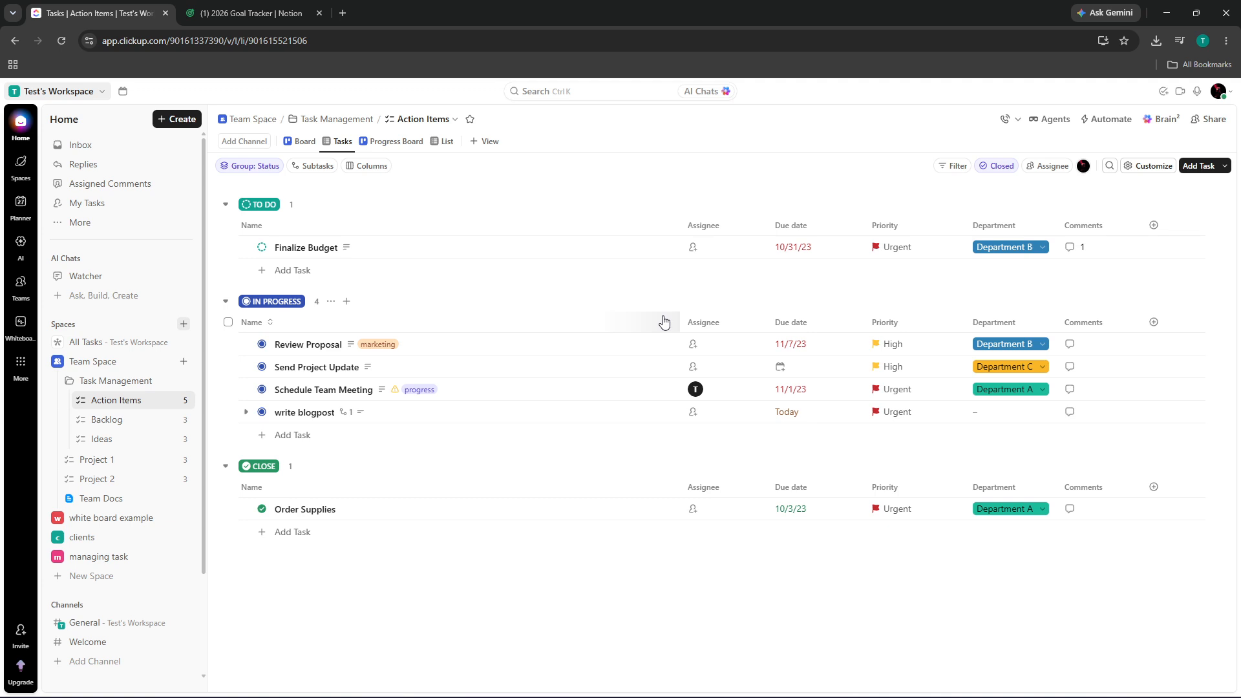
scroll(159, 429, "down", 3)
scroll(160, 446, "up", 3)
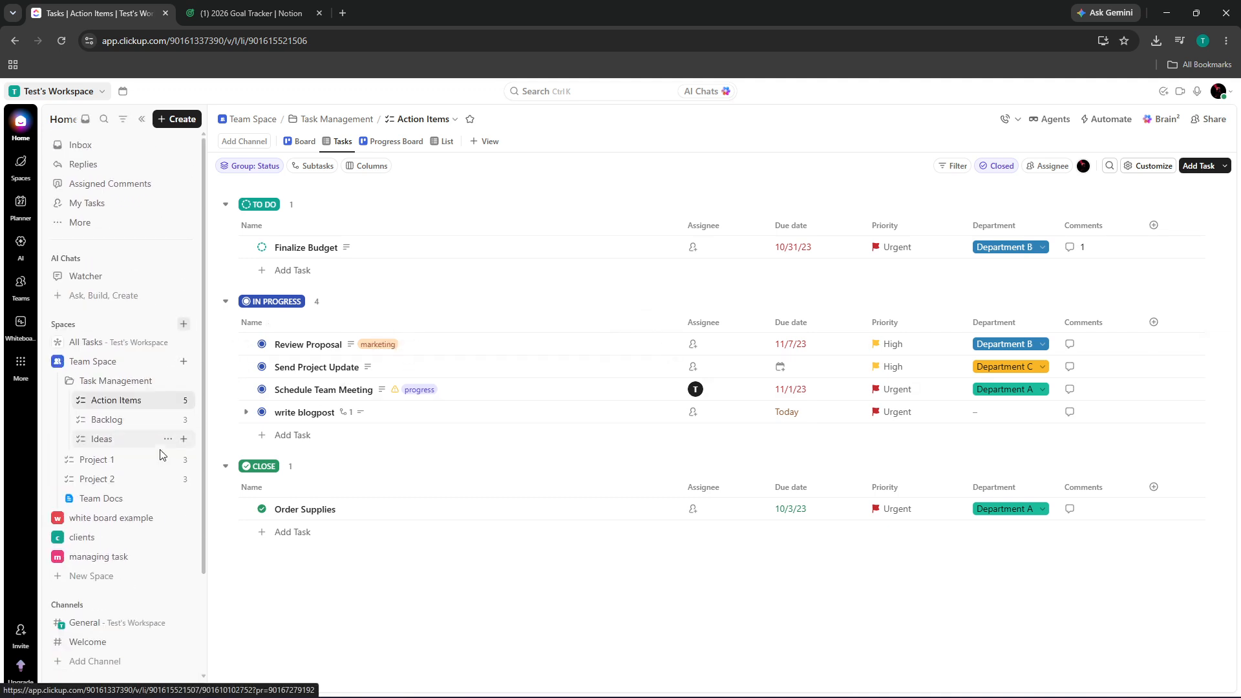
left_click(249, 13)
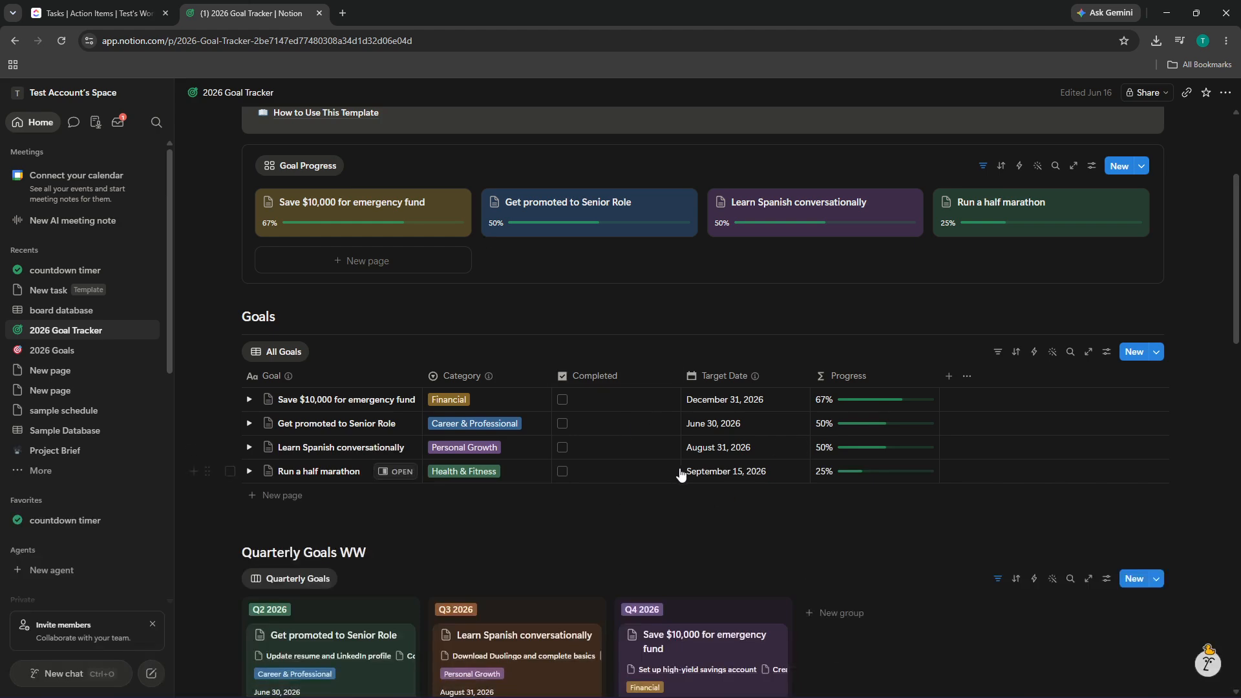
scroll(682, 475, "down", 10)
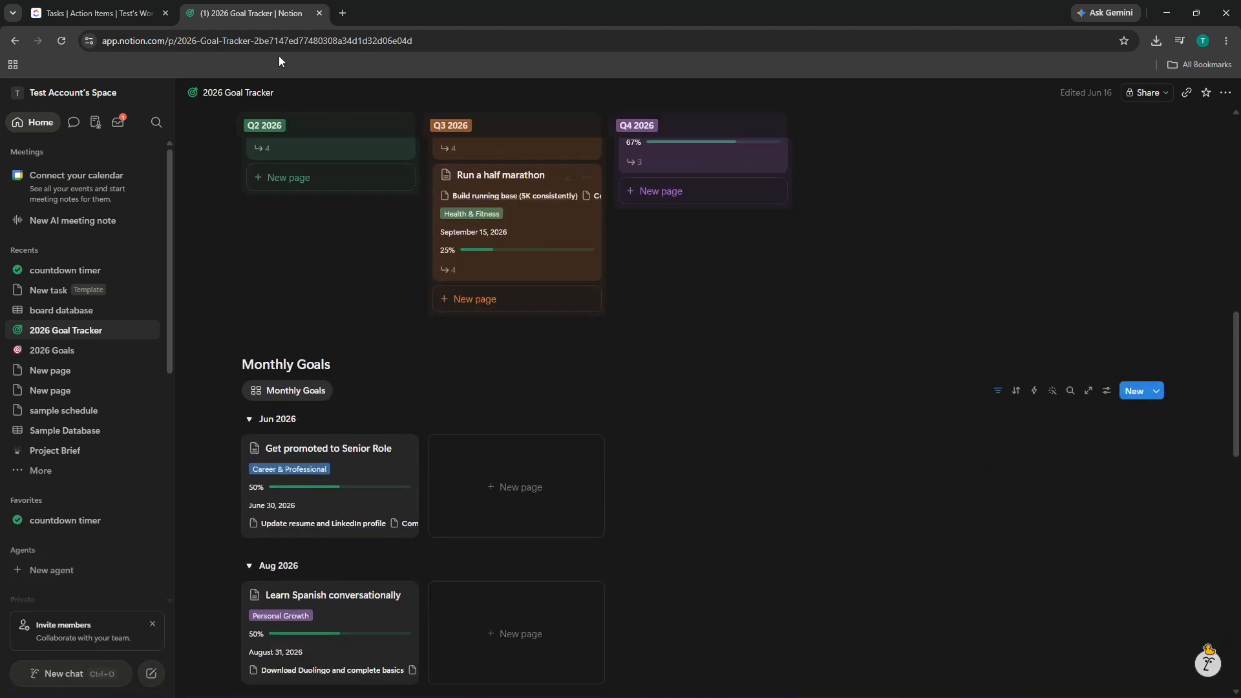
left_click(80, 13)
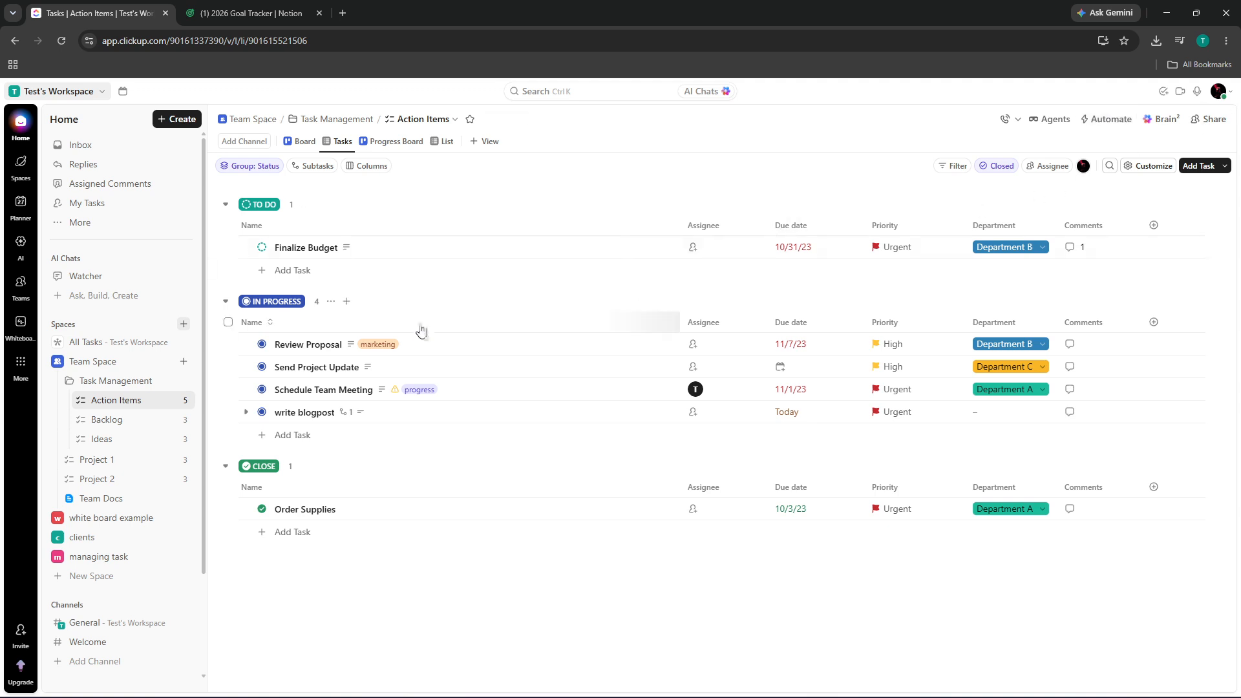
left_click(249, 13)
scroll(391, 220, "up", 10)
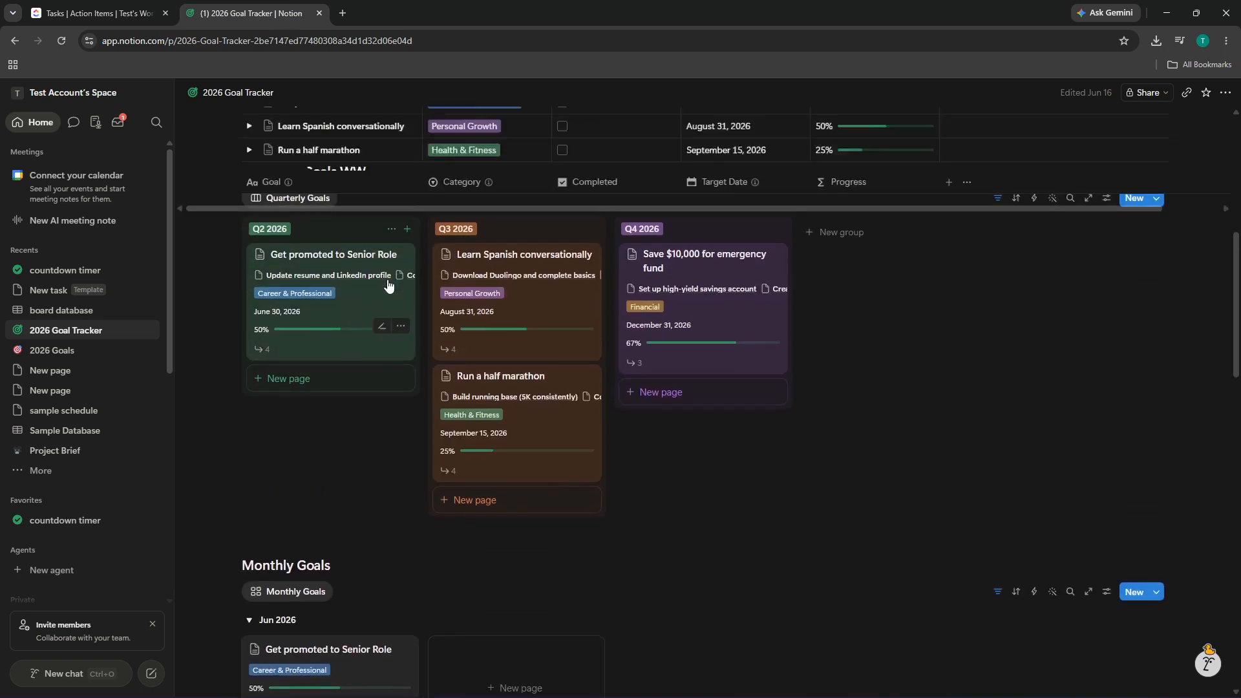
scroll(343, 285, "down", 1)
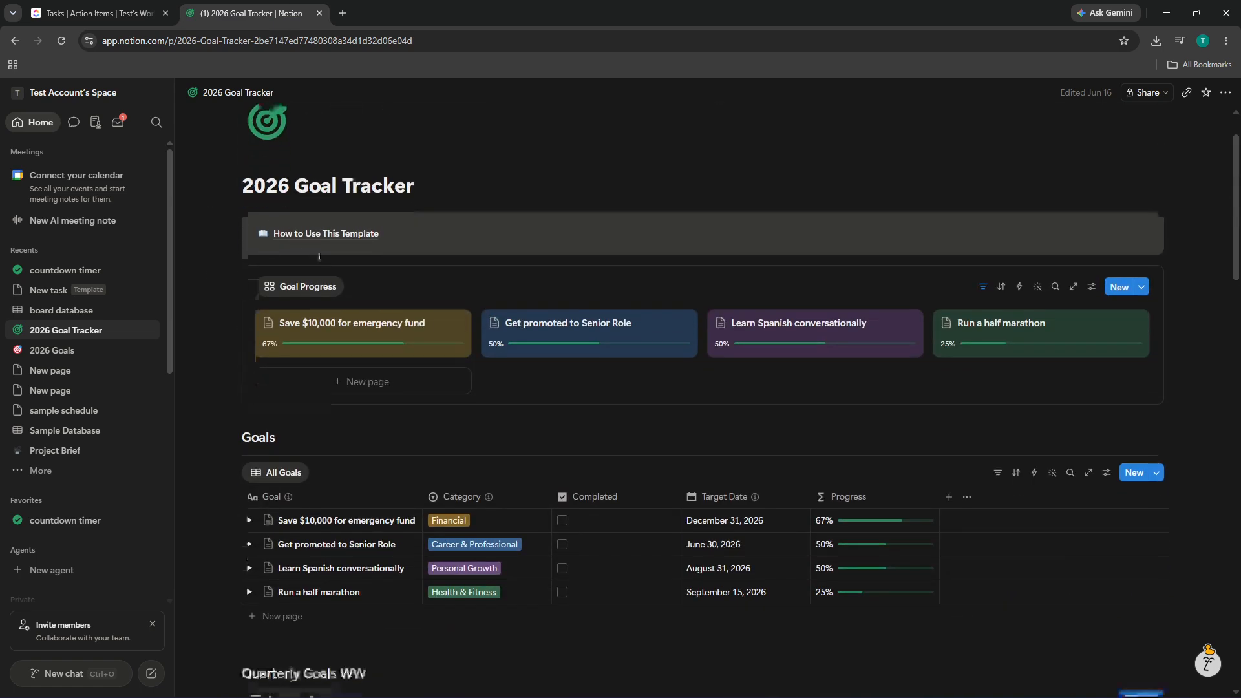
Select the content blocks of the 2026 Goal Tracker page and examine how they make up the page, then clear the selection.
left_click_drag(225, 154, 1203, 568)
scroll(685, 439, "down", 15)
scroll(1204, 569, "up", 20)
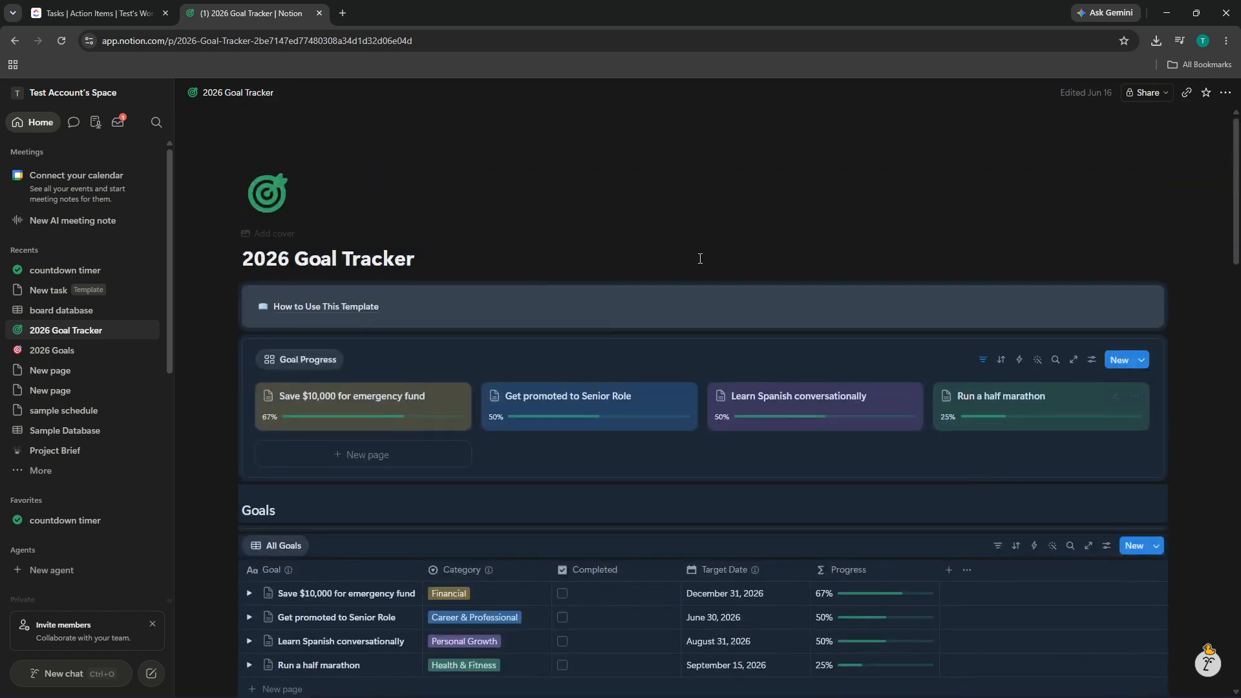
scroll(608, 292, "down", 2)
scroll(609, 287, "up", 1)
scroll(609, 287, "down", 3)
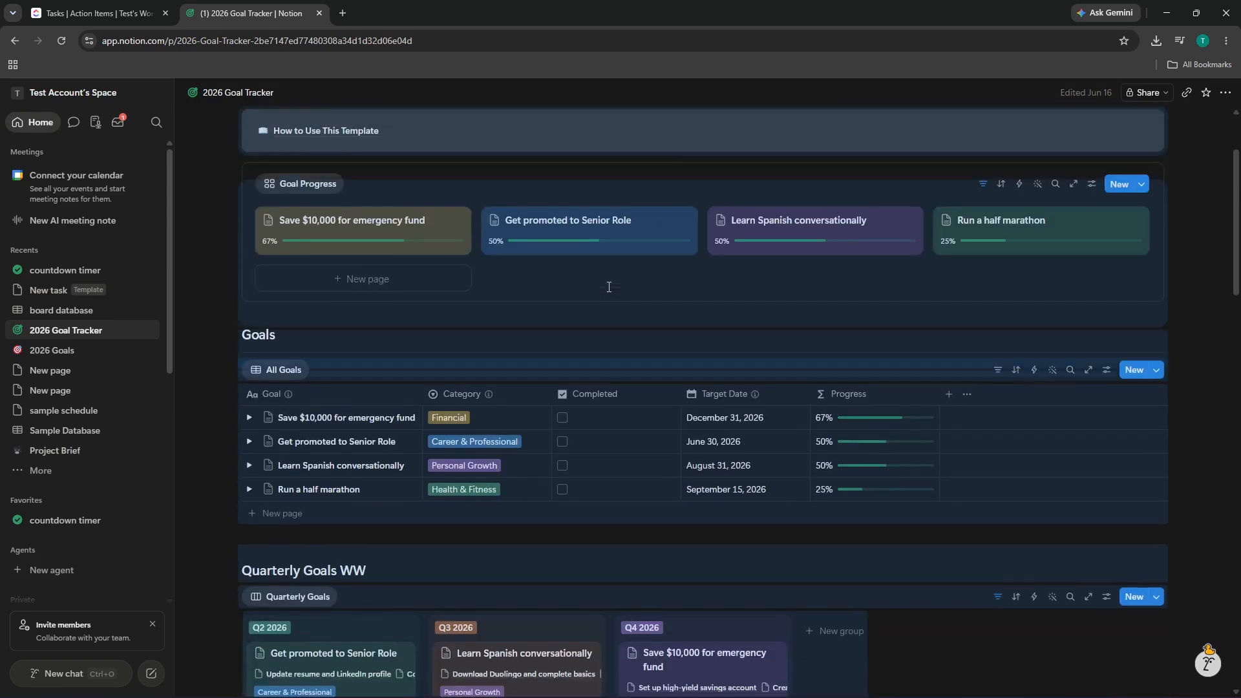
scroll(609, 287, "up", 3)
scroll(608, 292, "down", 2)
scroll(679, 335, "up", 3)
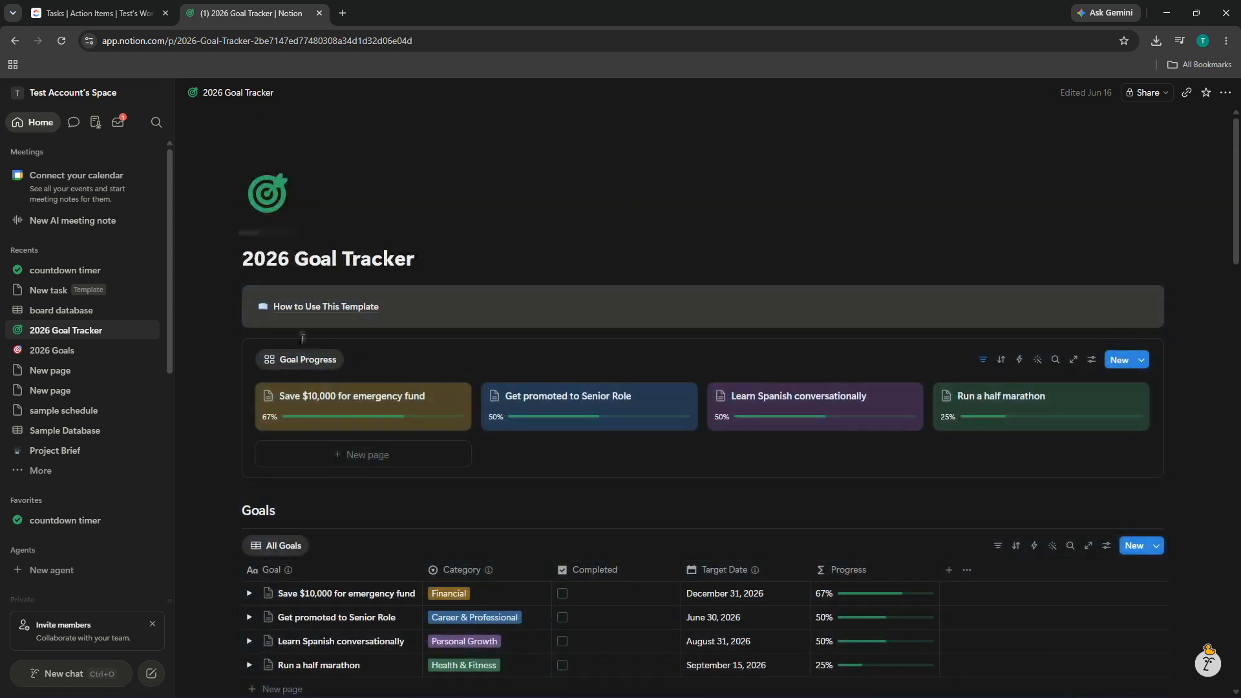
Examine the goals table, the quarterly goals and the list of workspace pages in Notion.
scroll(321, 330, "down", 1)
scroll(330, 329, "up", 1)
scroll(388, 413, "down", 3)
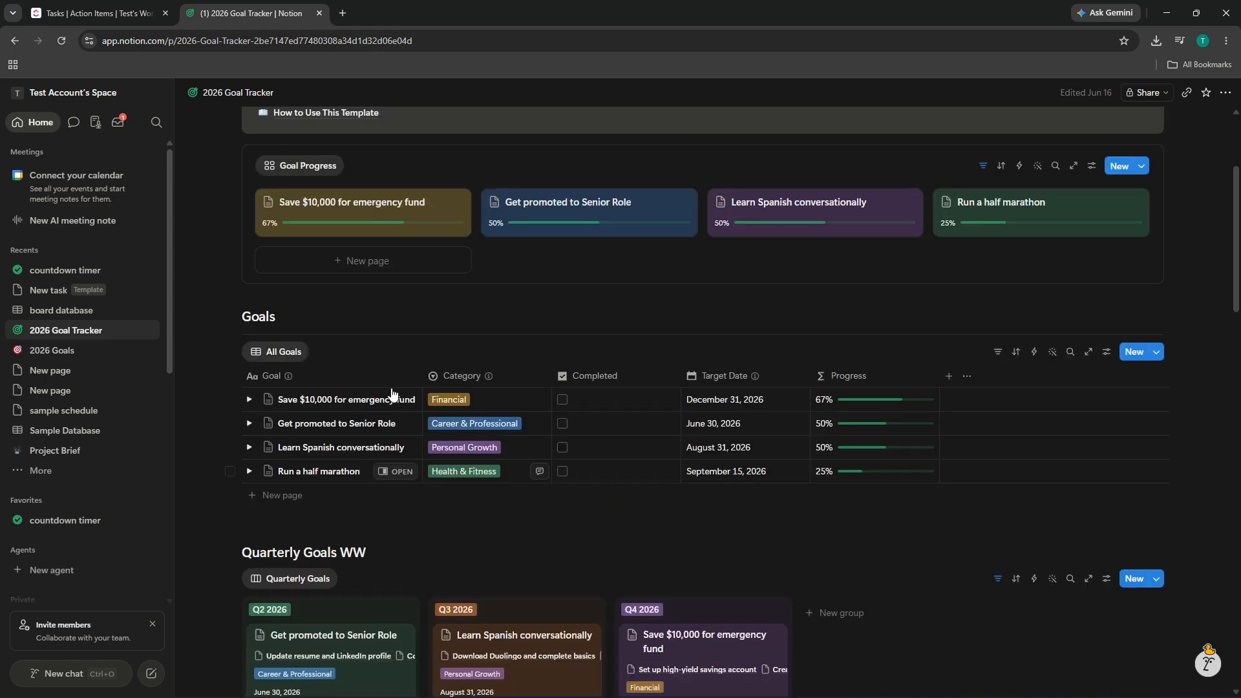
scroll(283, 414, "down", 2)
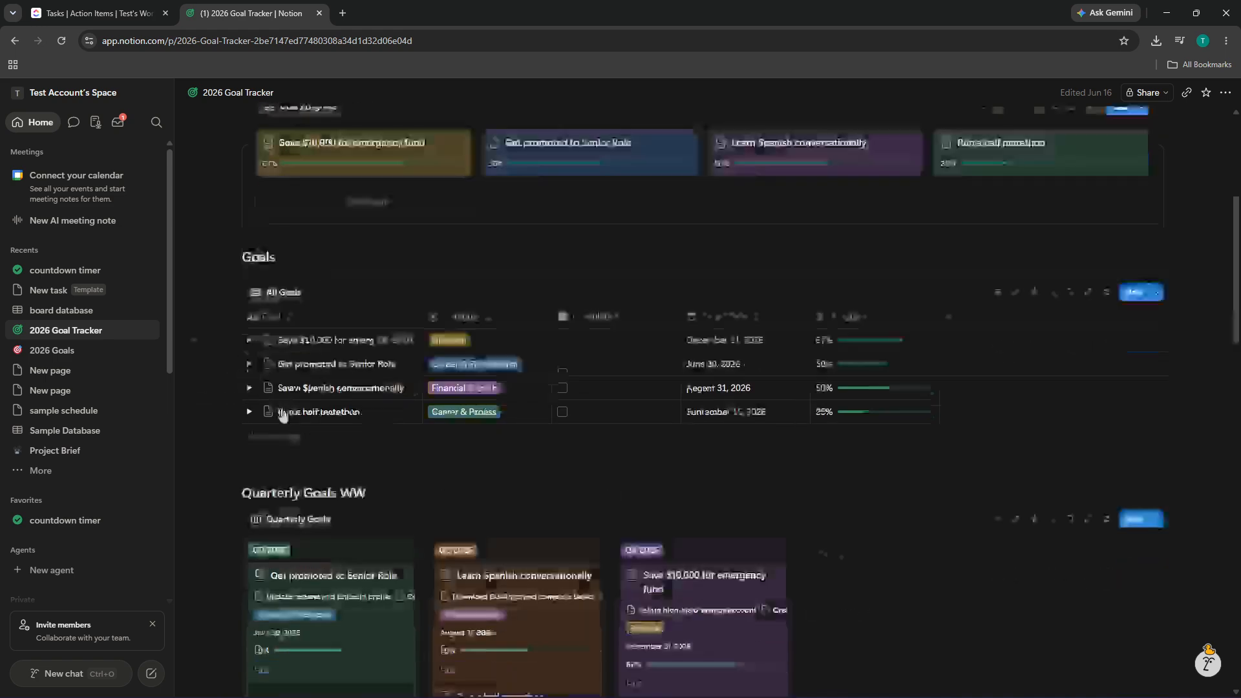
scroll(283, 414, "down", 2)
scroll(97, 317, "down", 4)
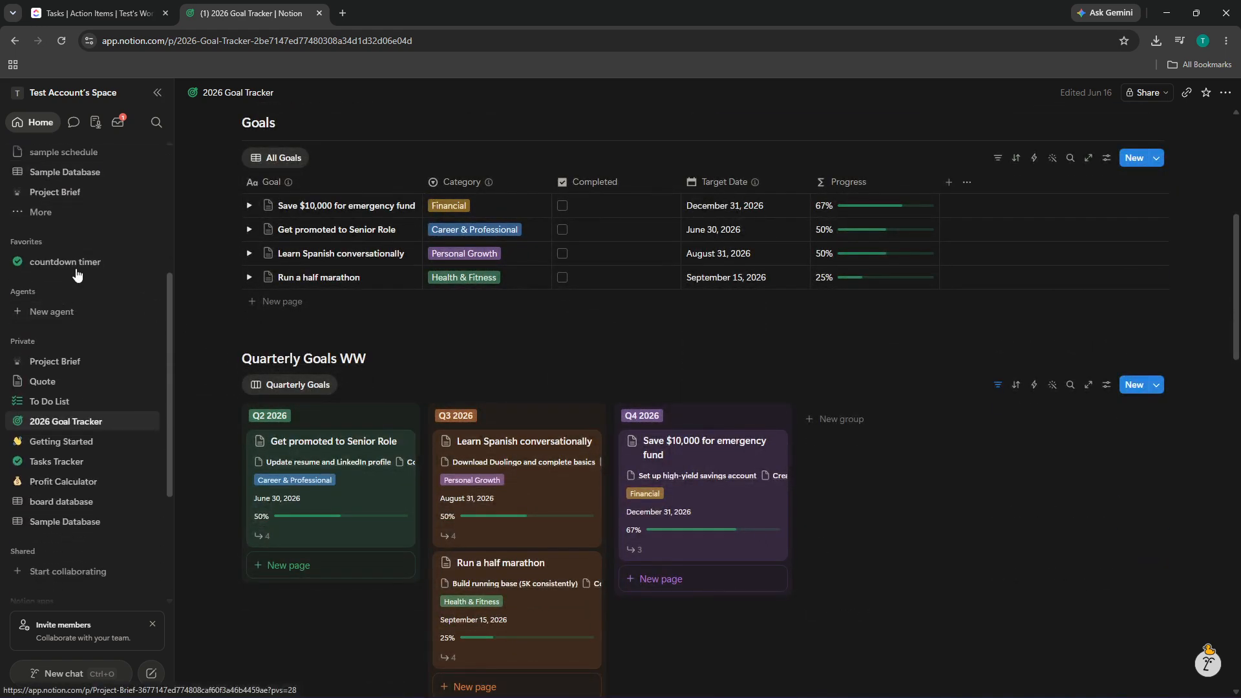
scroll(76, 275, "down", 4)
Switch to ClickUp and show the Action Items list in Board view.
left_click(97, 13)
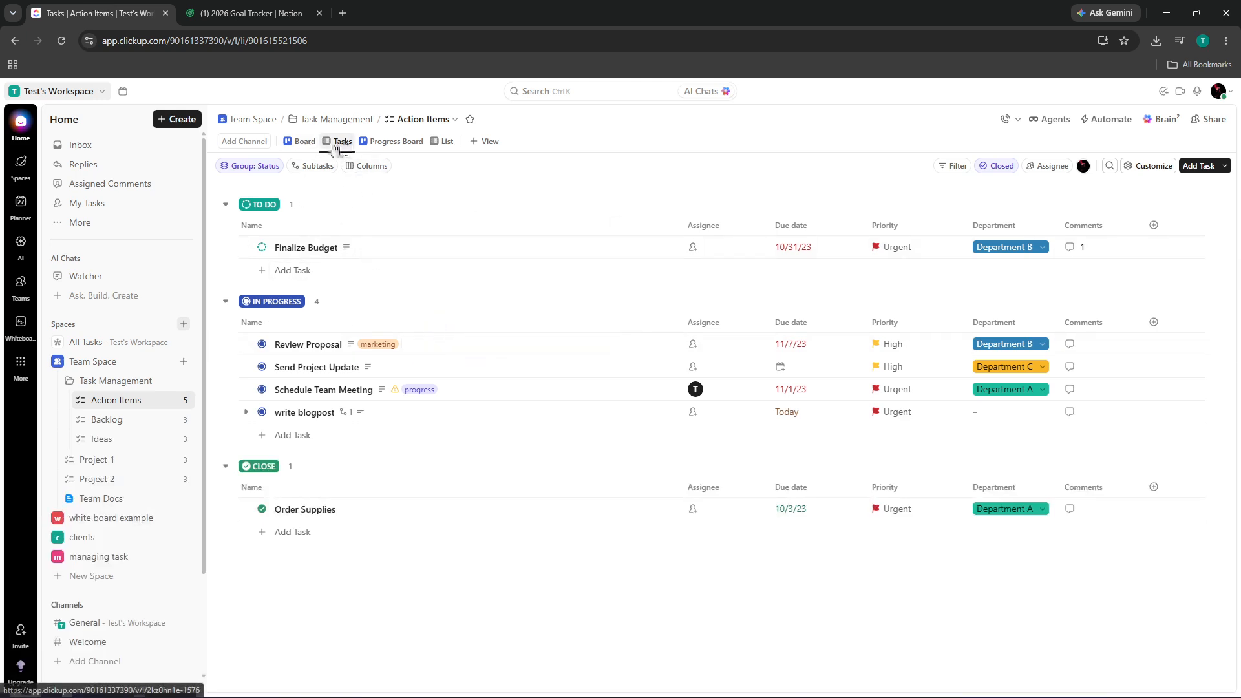
left_click(305, 142)
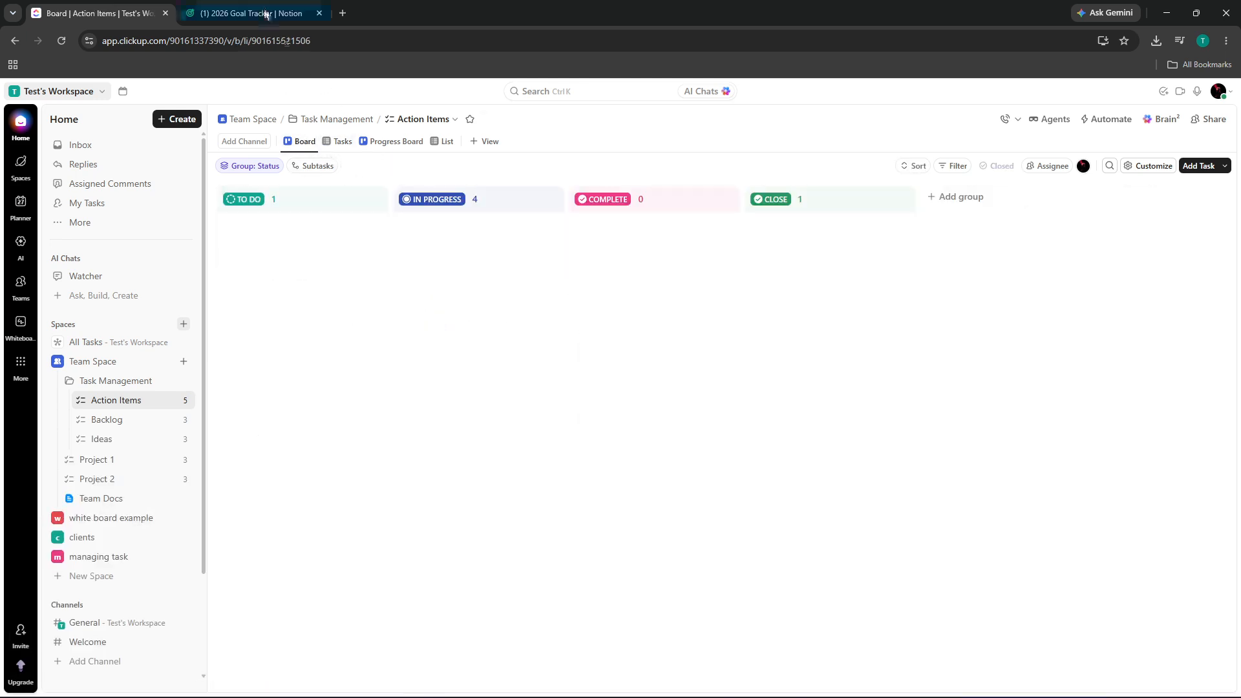
Return to Notion and review the 2026 Goal Tracker from its goal progress cards down to the monthly goals.
left_click(252, 13)
scroll(1045, 339, "up", 3)
scroll(1045, 339, "up", 3)
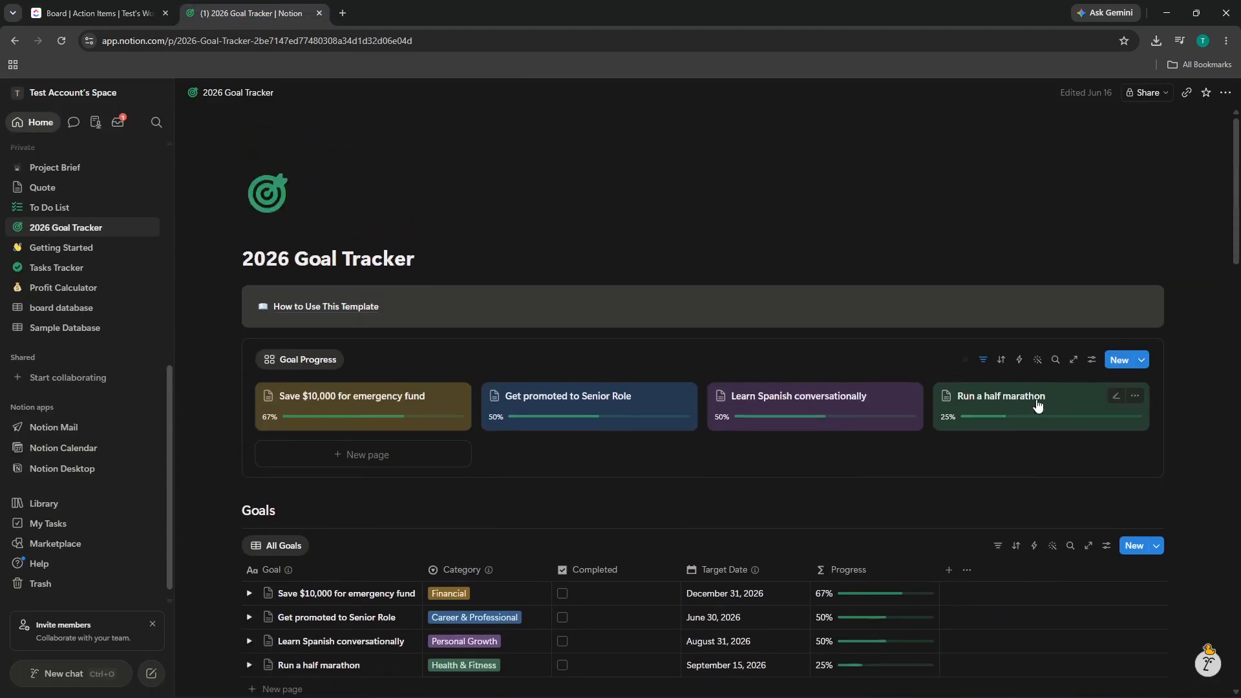
scroll(118, 521, "up", 5)
scroll(119, 521, "up", 3)
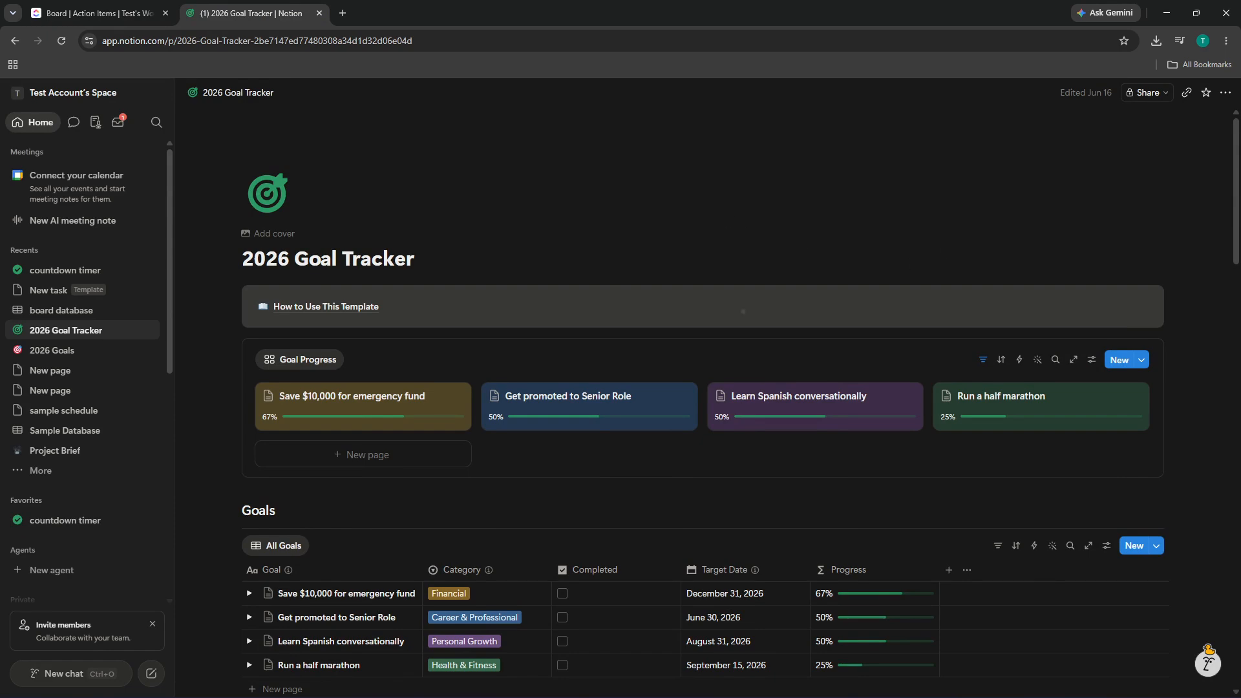
scroll(807, 360, "down", 3)
scroll(807, 360, "down", 5)
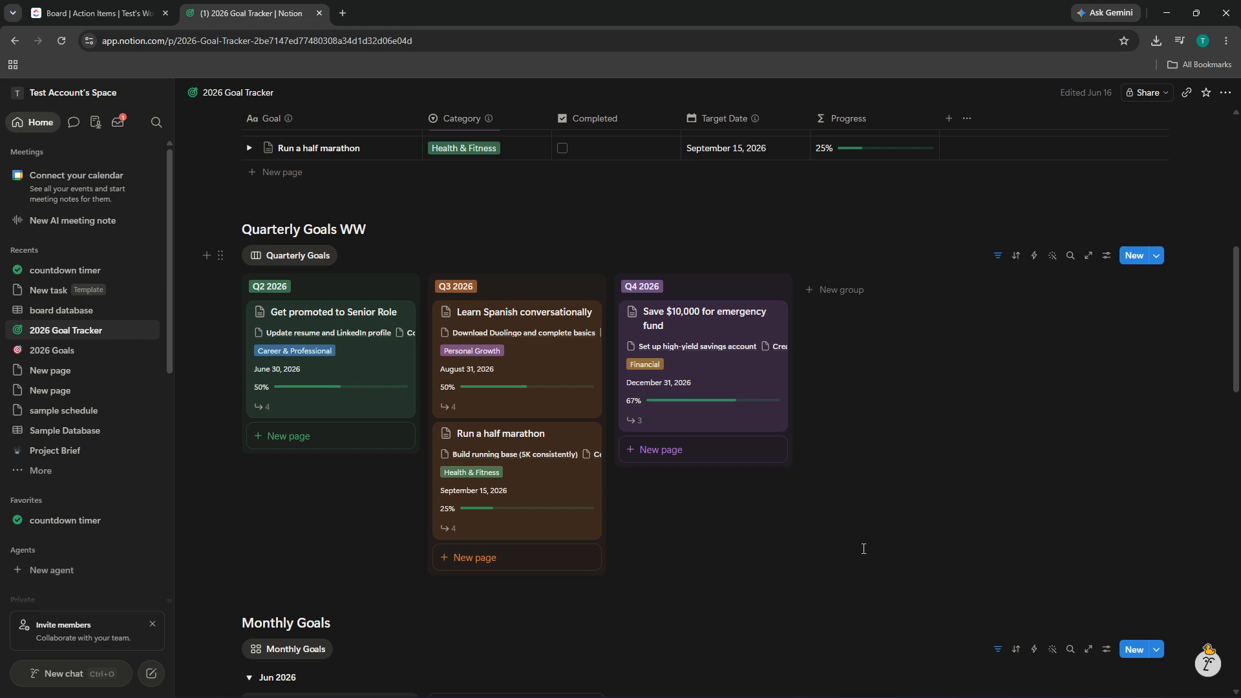
scroll(801, 384, "down", 7)
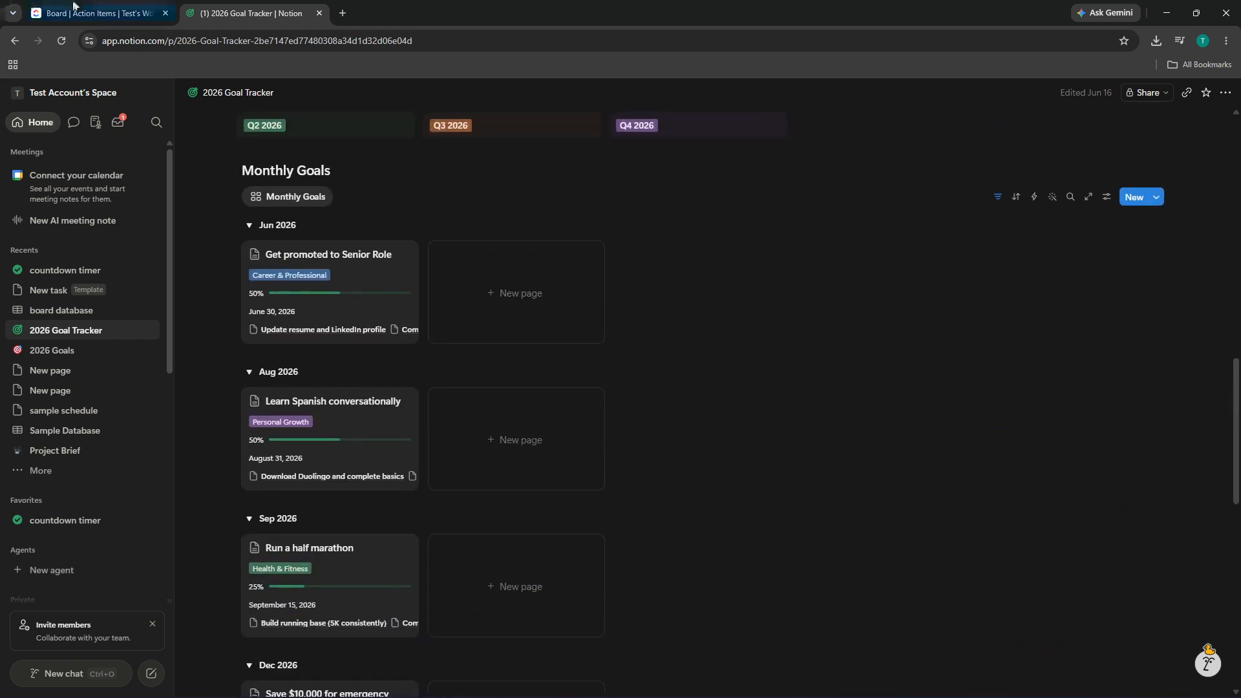
Compare the ClickUp Action Items board with Notion's monthly goals and workspace page list, ending on the ClickUp board.
left_click(97, 13)
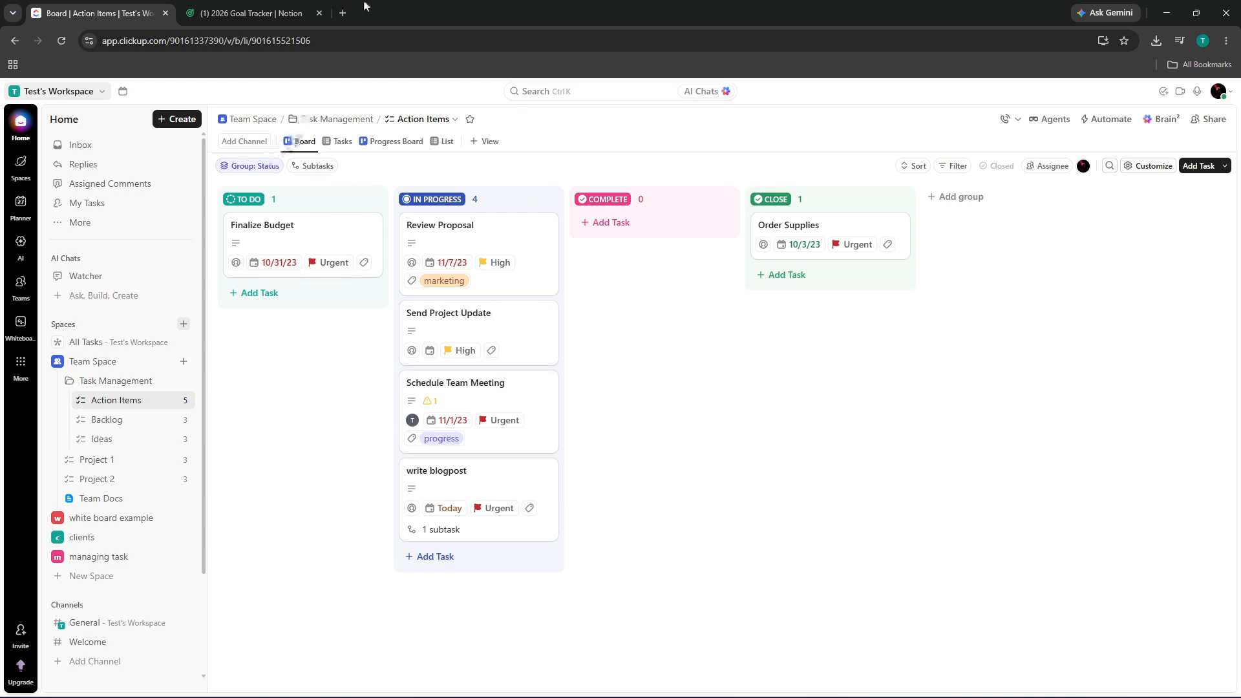
left_click(248, 13)
scroll(488, 274, "down", 3)
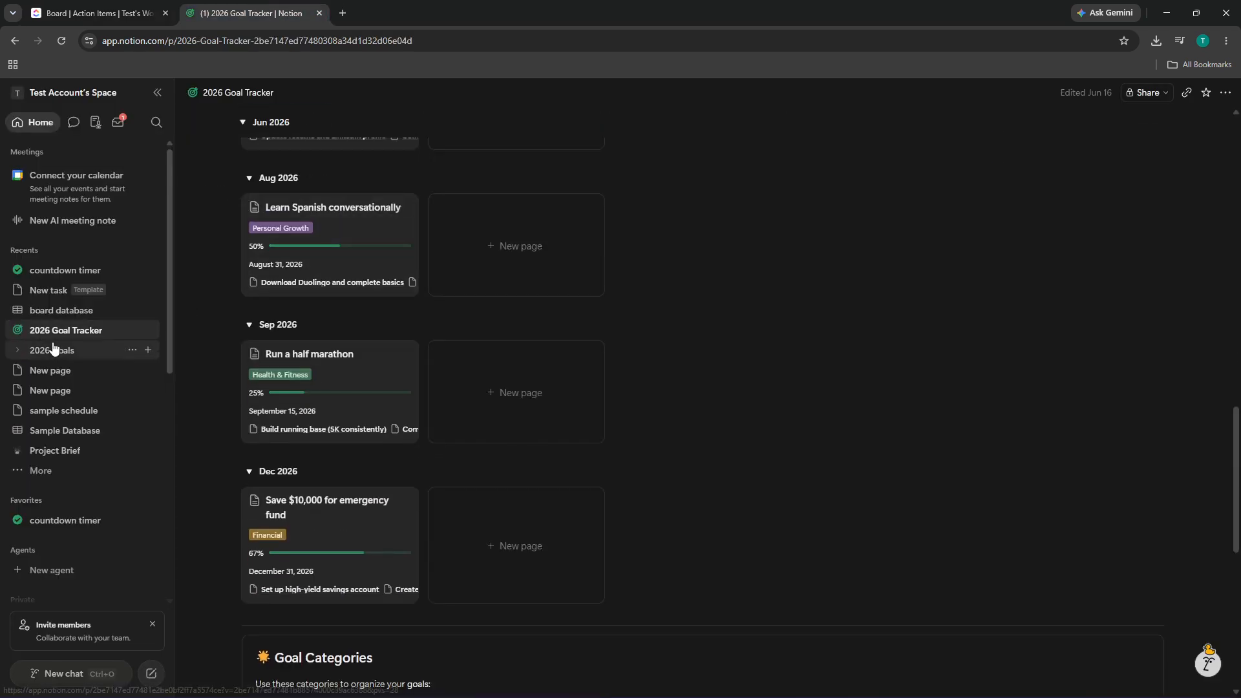
scroll(103, 294, "down", 5)
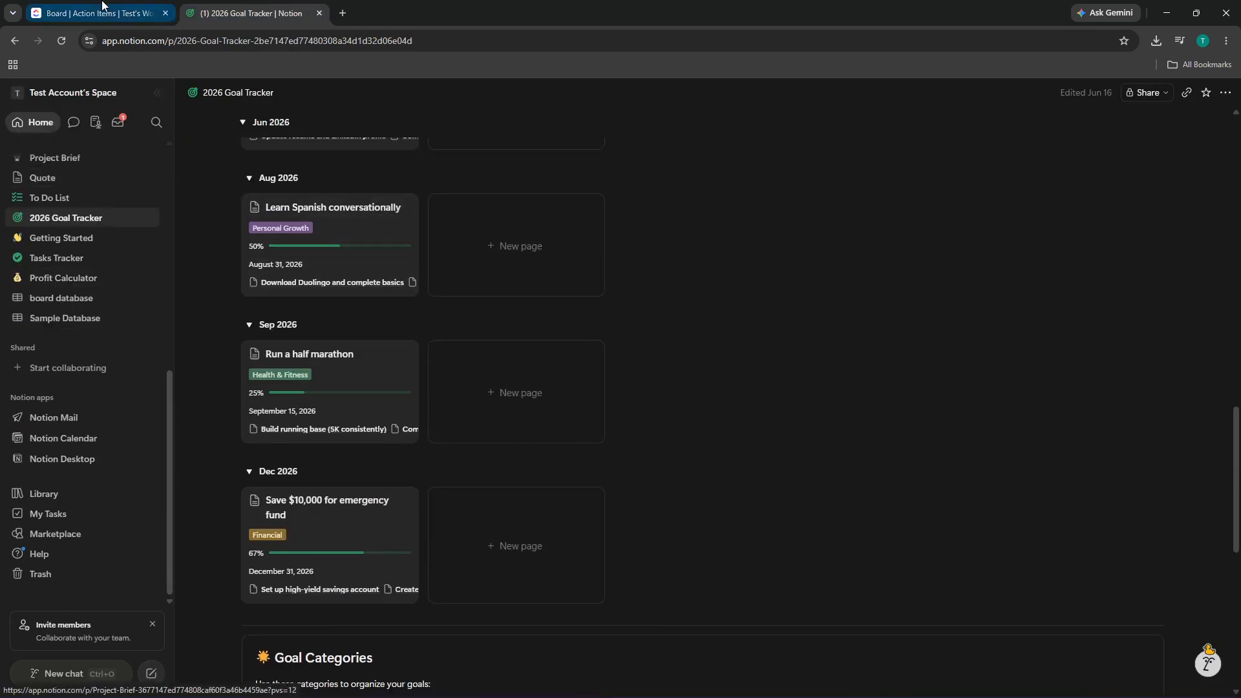
left_click(97, 13)
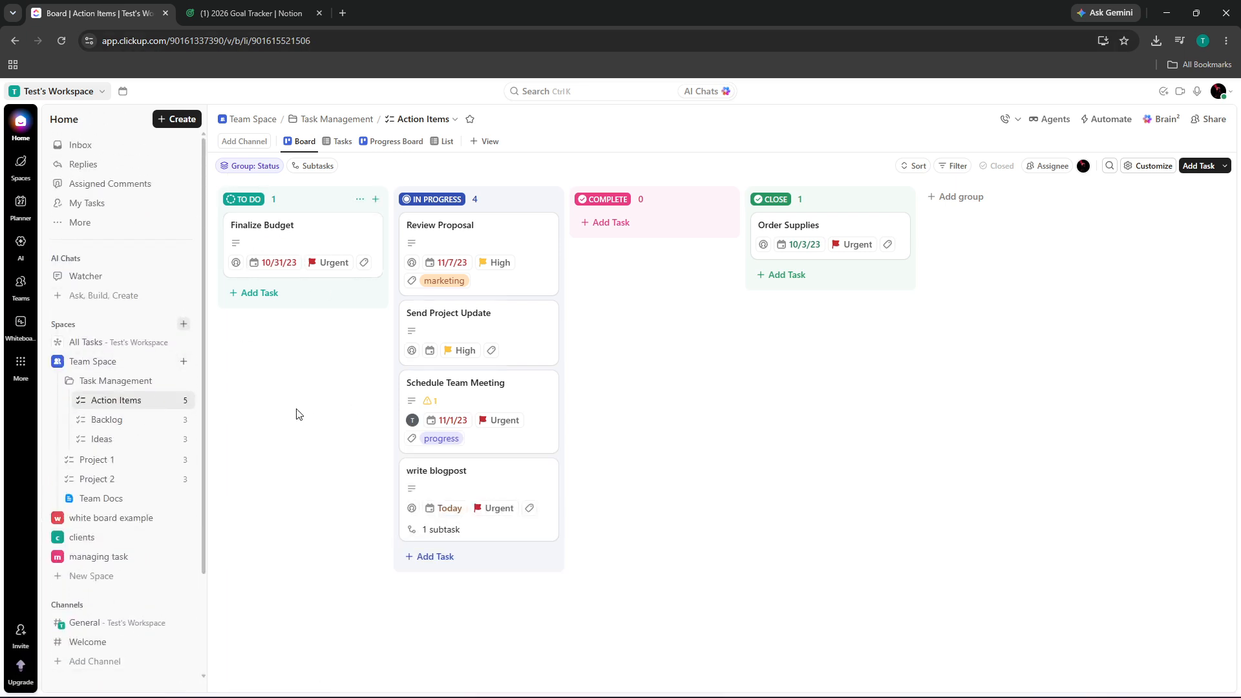
Switch to Notion, examine the monthly goals and the Goal Categories section of the 2026 Goal Tracker, and return to ClickUp.
left_click(261, 8)
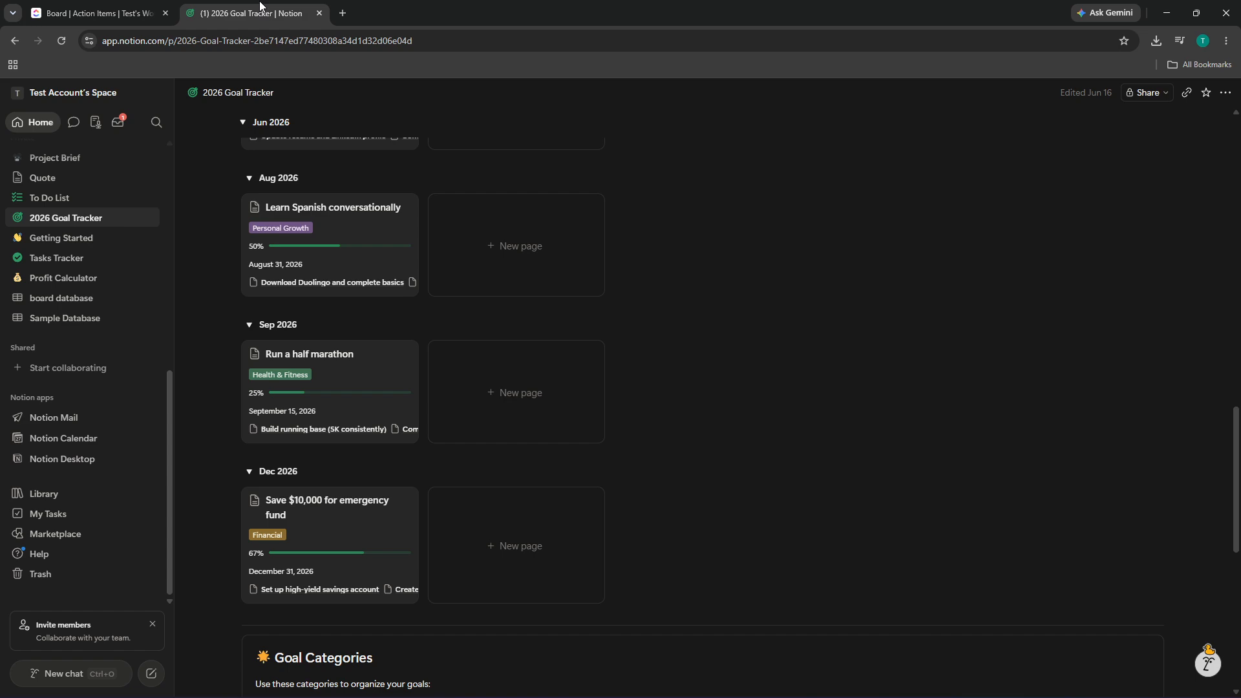
scroll(270, 230, "down", 3)
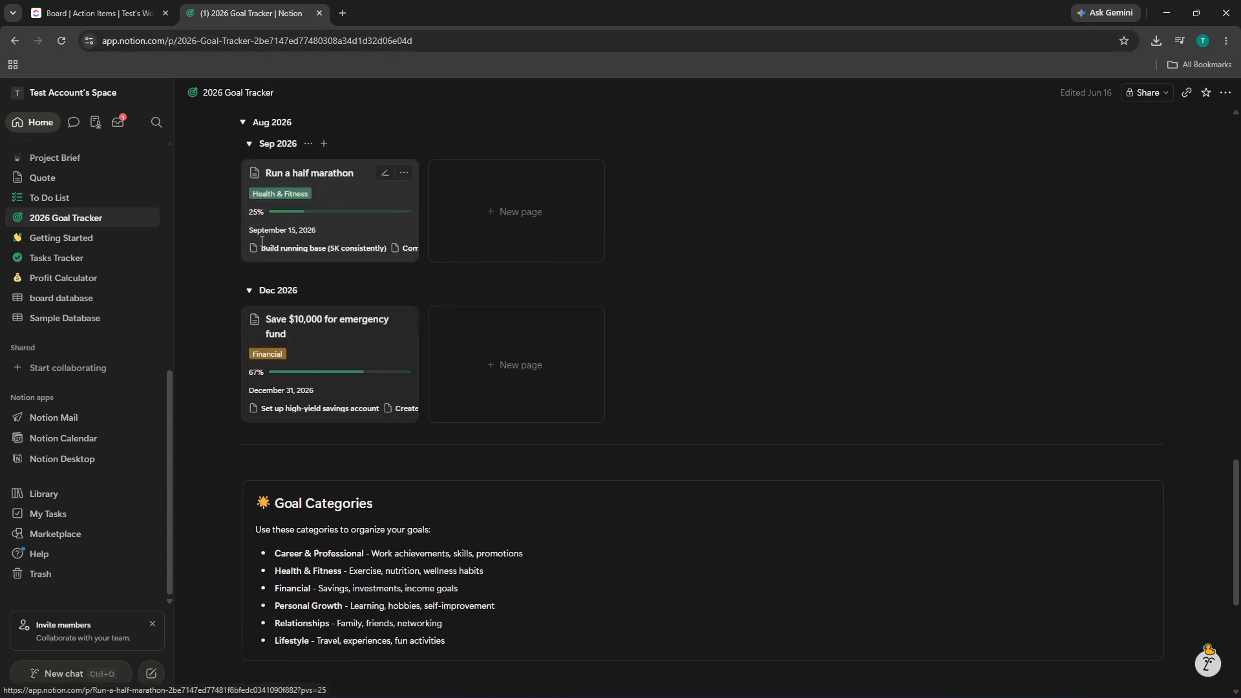
scroll(268, 232, "up", 3)
scroll(266, 230, "up", 4)
left_click(97, 13)
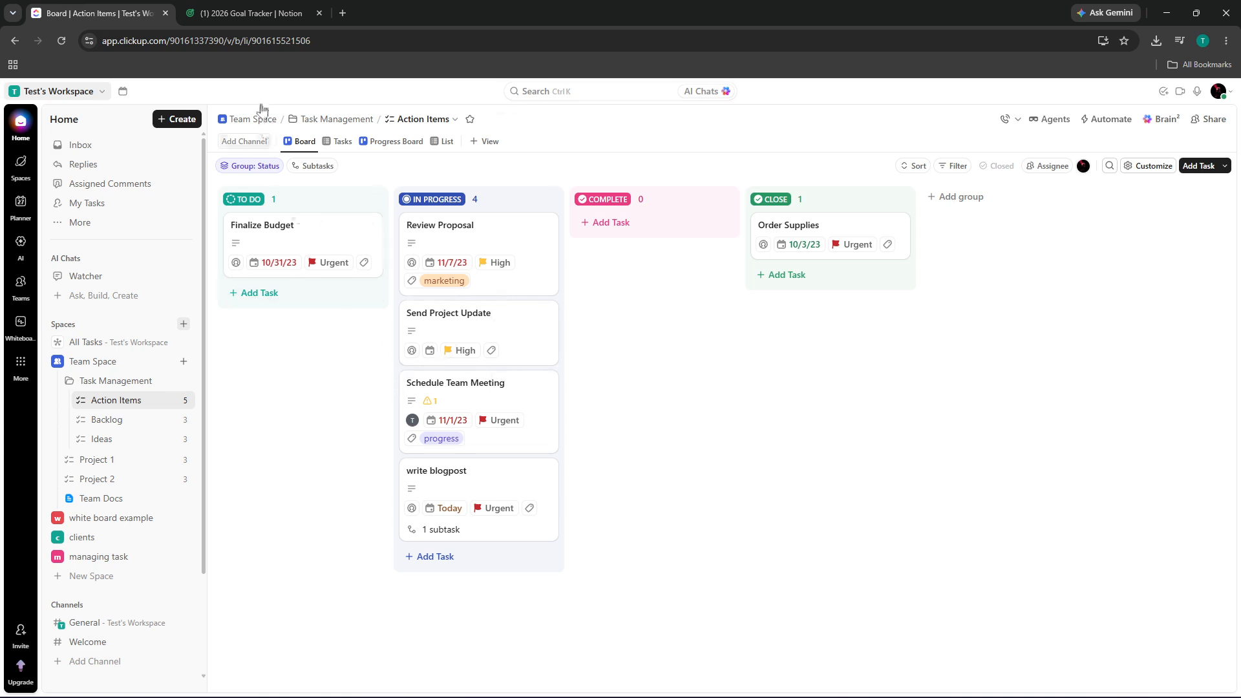
Compare Notion's goal progress cards and goals table with the ClickUp Action Items board, ending on the Notion page.
left_click(252, 12)
scroll(652, 302, "up", 15)
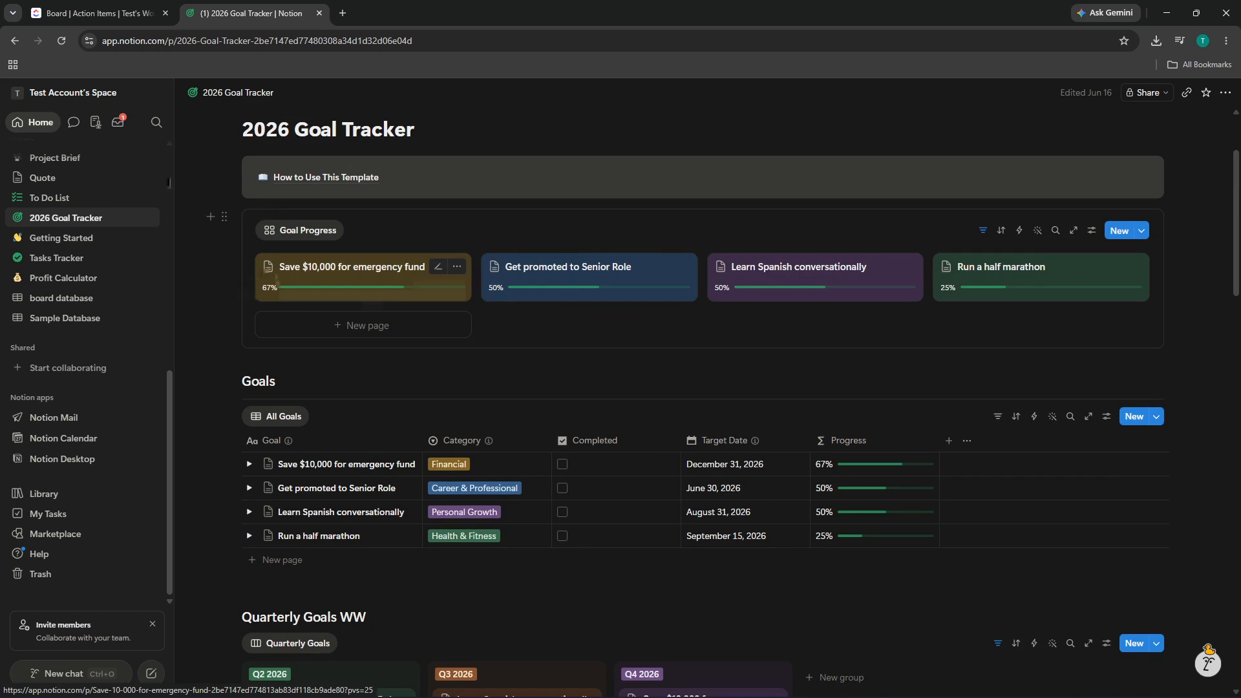
key("ctrl+shift+Tab")
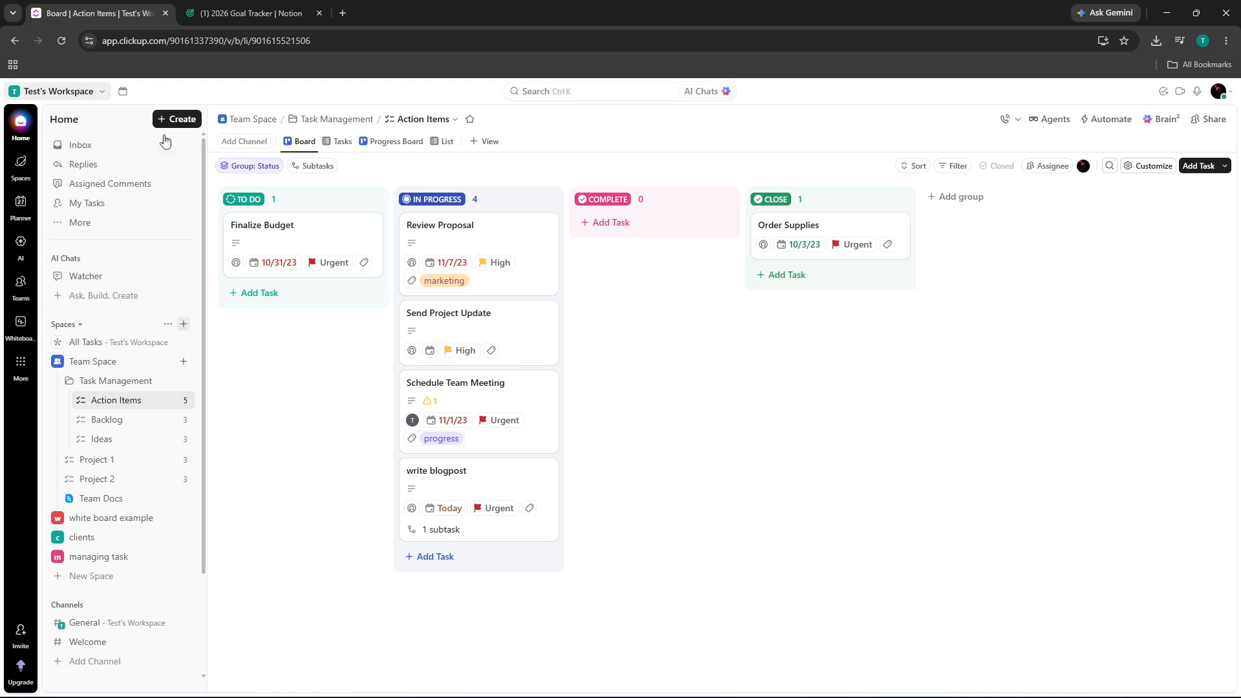
left_click(246, 13)
scroll(388, 266, "down", 3)
scroll(388, 270, "up", 4)
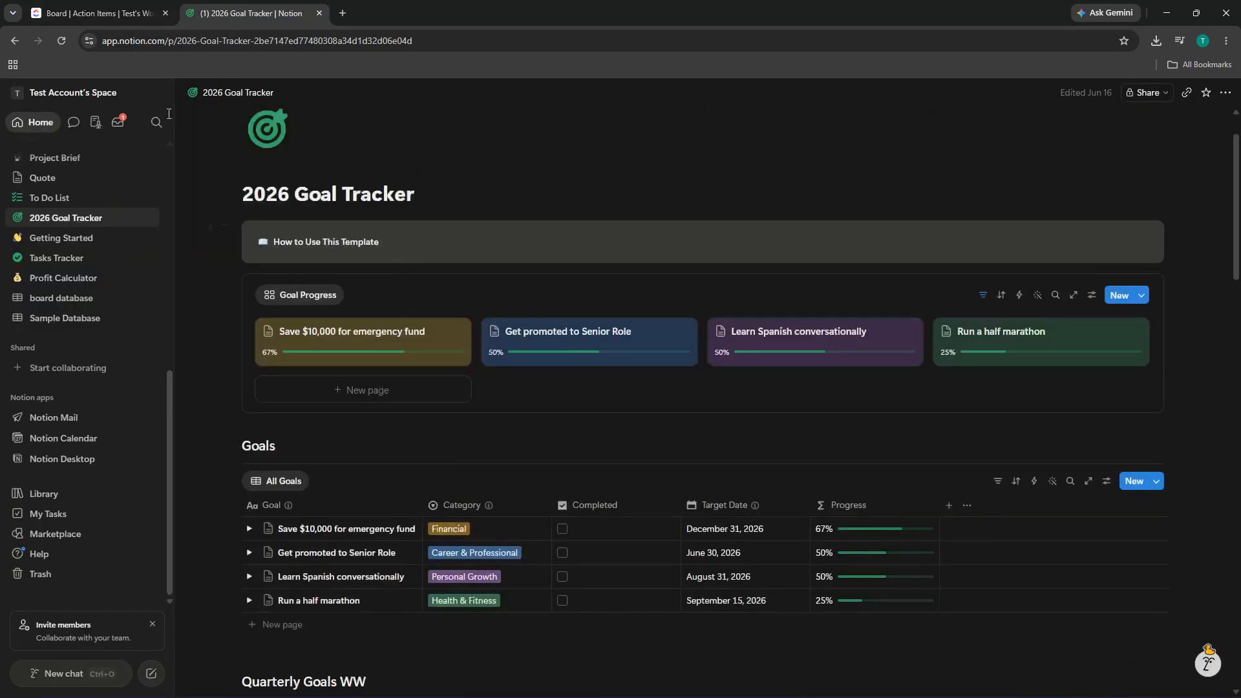
Close the Notion 2026 Goal Tracker page, keeping only the ClickUp Action Items board open.
left_click(125, 5)
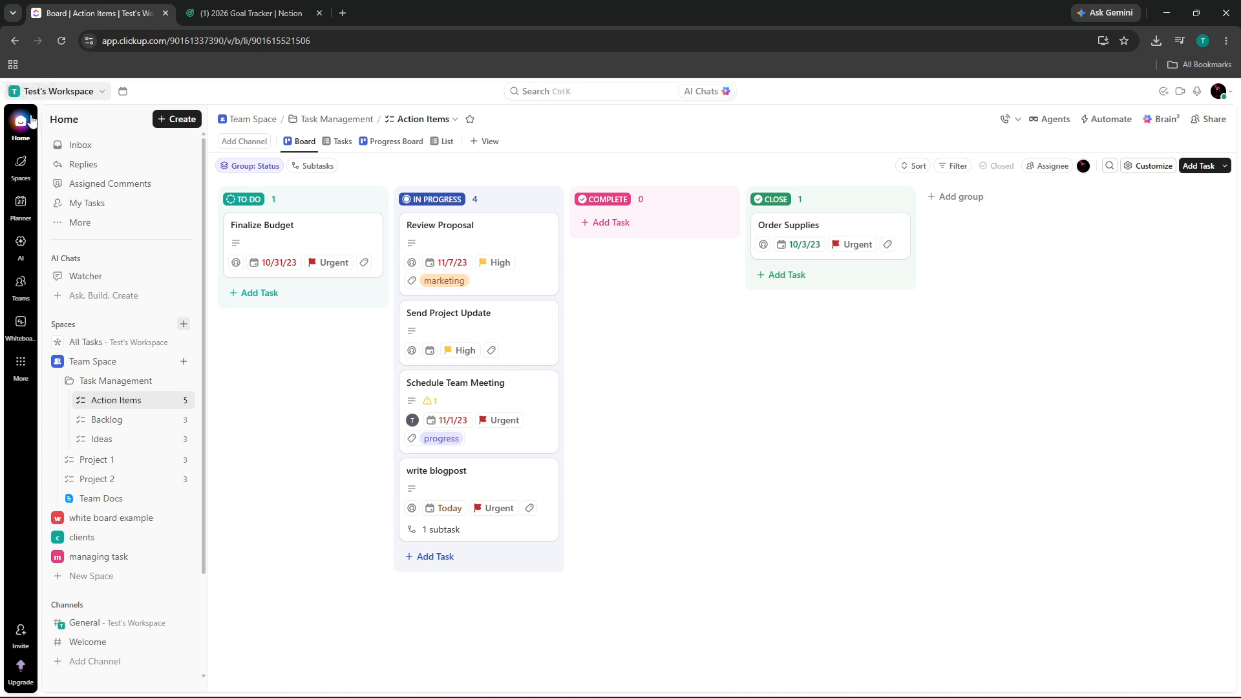
left_click(288, 11)
left_click(319, 13)
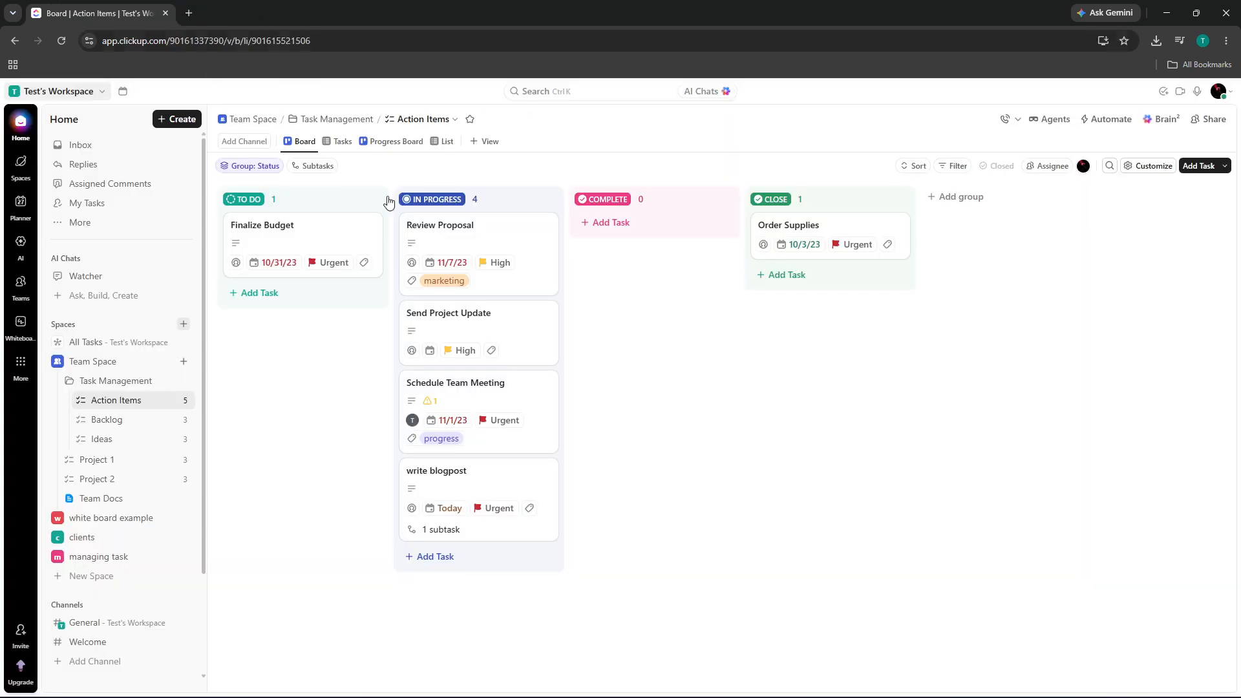